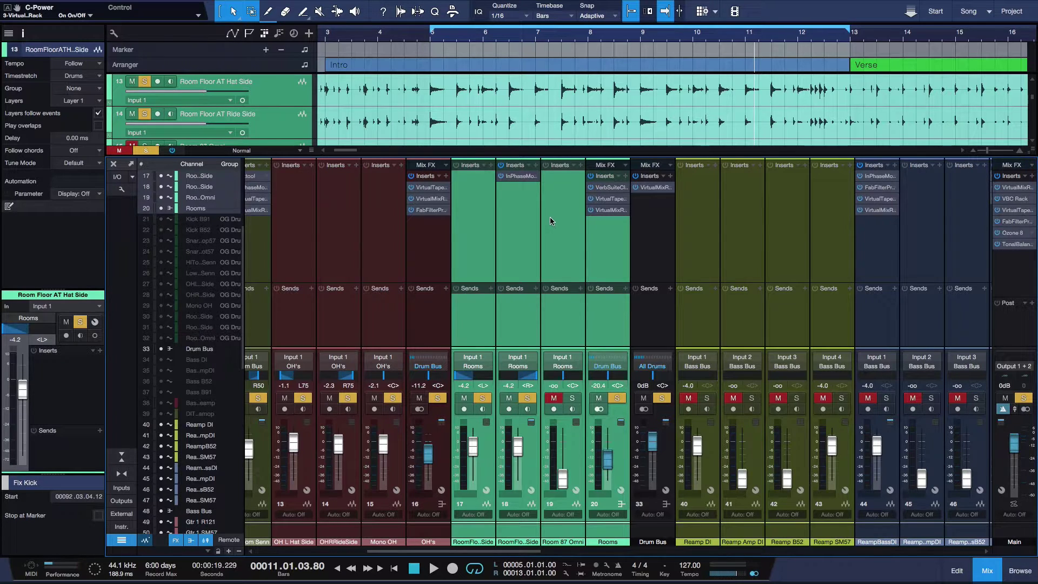
- Move the playhead to bar 5 and zoom in on the room waveforms
{"action": "scroll", "coordinate": [487, 253], "scroll_direction": "left", "scroll_amount": 10}
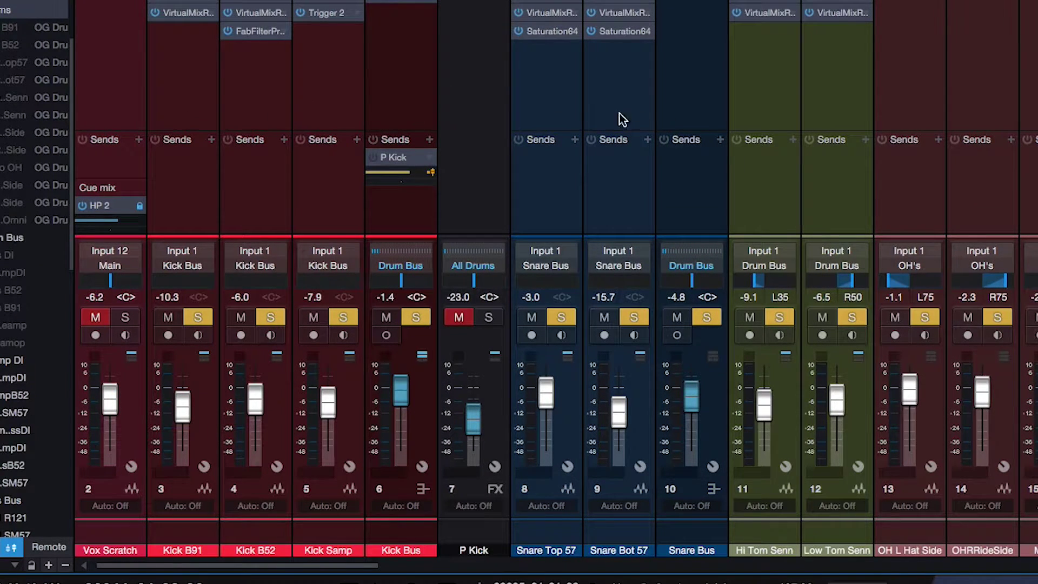
{"action": "scroll", "coordinate": [657, 100], "scroll_direction": "right", "scroll_amount": 2}
{"action": "scroll", "coordinate": [657, 105], "scroll_direction": "right", "scroll_amount": 10}
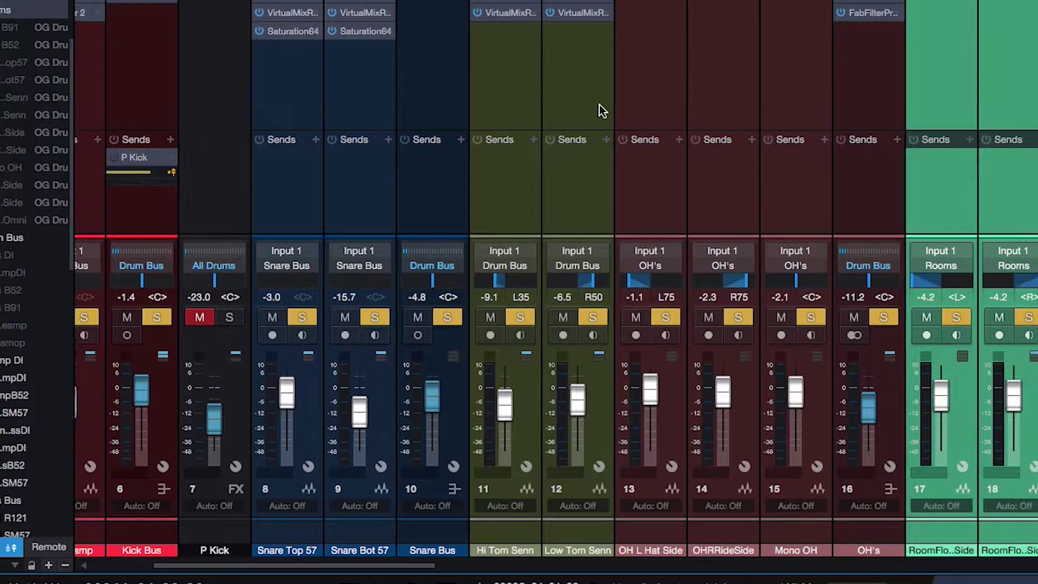
{"action": "scroll", "coordinate": [575, 99], "scroll_direction": "right", "scroll_amount": 4}
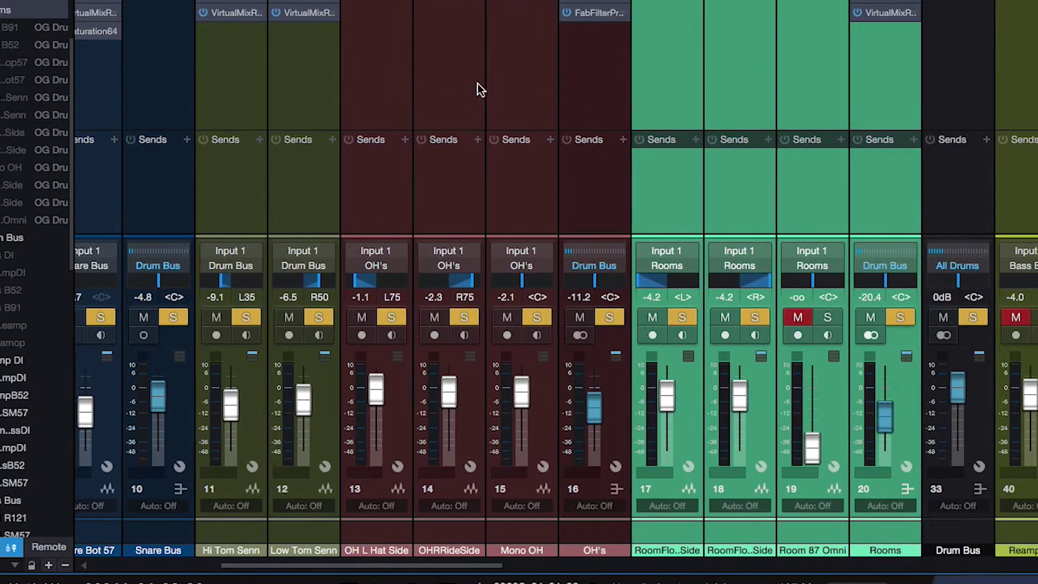
{"action": "scroll", "coordinate": [513, 80], "scroll_direction": "right", "scroll_amount": 7}
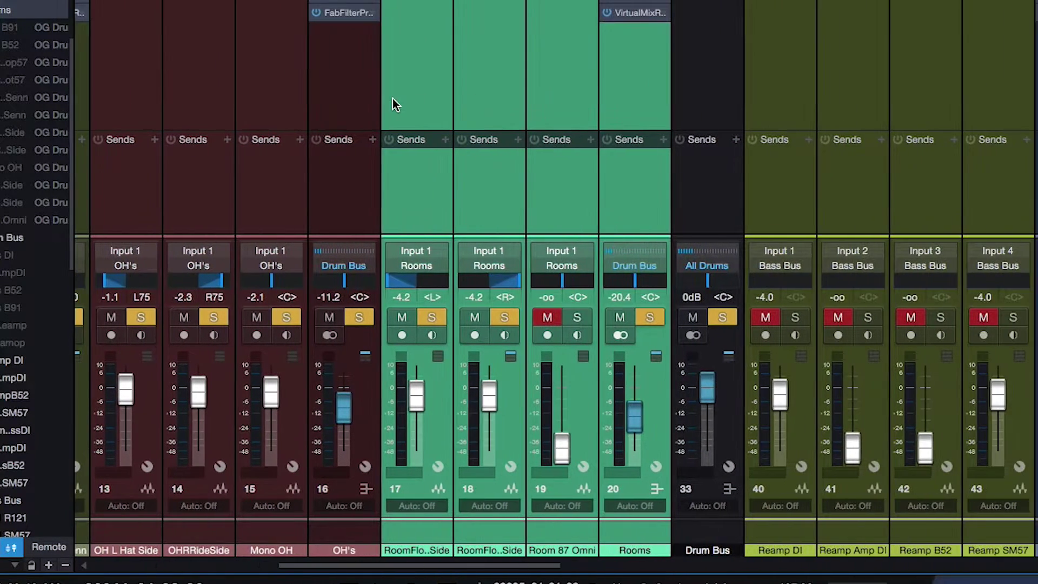
{"action": "scroll", "coordinate": [467, 92], "scroll_direction": "right", "scroll_amount": 1}
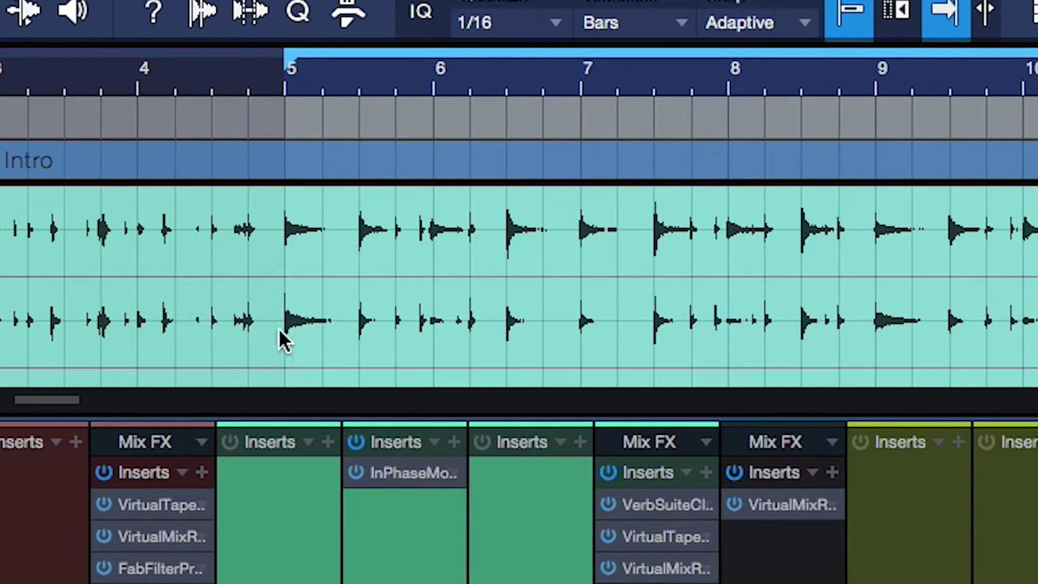
{"action": "left_click", "coordinate": [431, 122]}
{"action": "key", "text": "e"}
{"action": "key", "text": "e"}
{"action": "key", "text": "e"}
{"action": "key", "text": "e"}
{"action": "key", "text": "e"}
{"action": "key", "text": "e"}
{"action": "key", "text": "e"}
{"action": "key", "text": "e"}
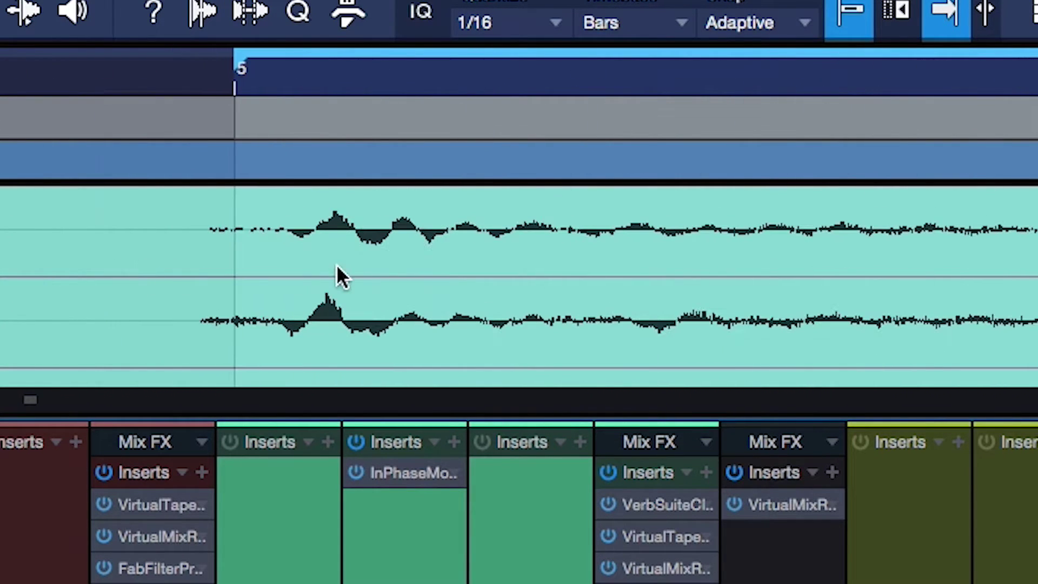
{"action": "key", "text": "e"}
{"action": "key", "text": "e"}
{"action": "key", "text": "e"}
{"action": "key", "text": "e"}
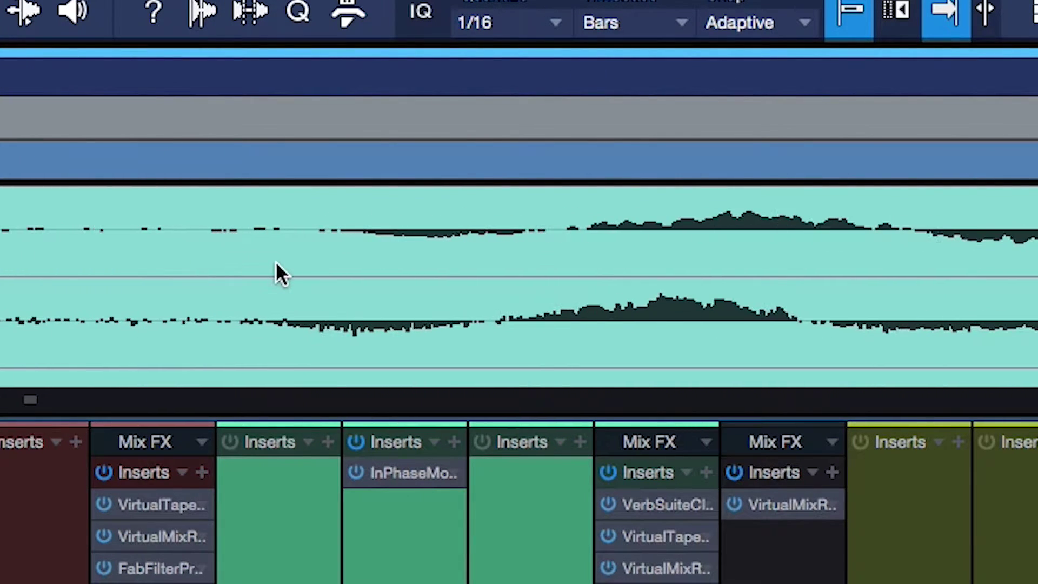
- Switch the ruler to Samples, turn off Snap, and mark the 32-sample range 333528–333560
{"action": "left_click", "coordinate": [617, 25]}
{"action": "left_click", "coordinate": [642, 86]}
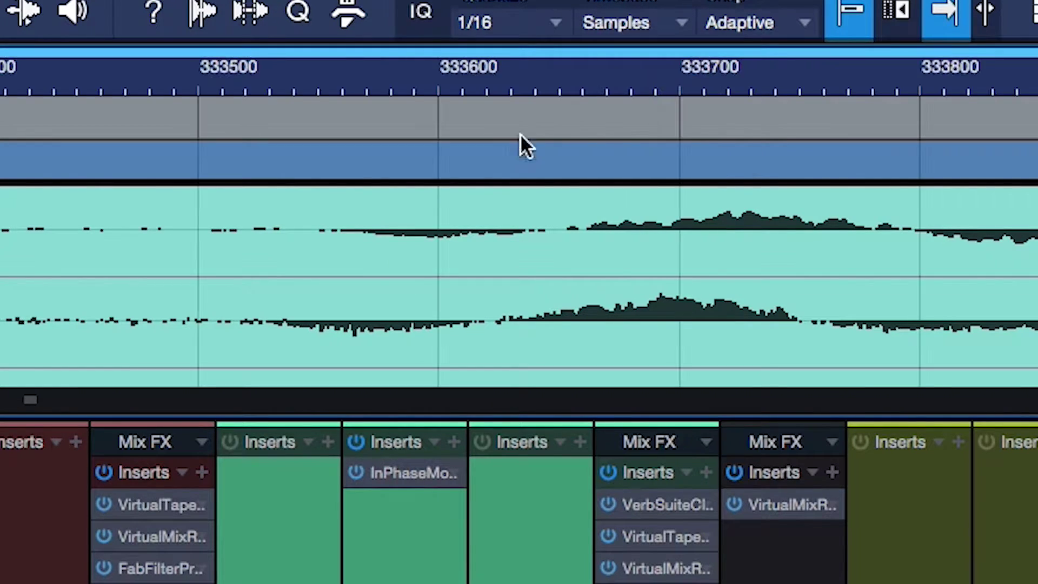
{"action": "key", "text": "e"}
{"action": "key", "text": "e"}
{"action": "key", "text": "e"}
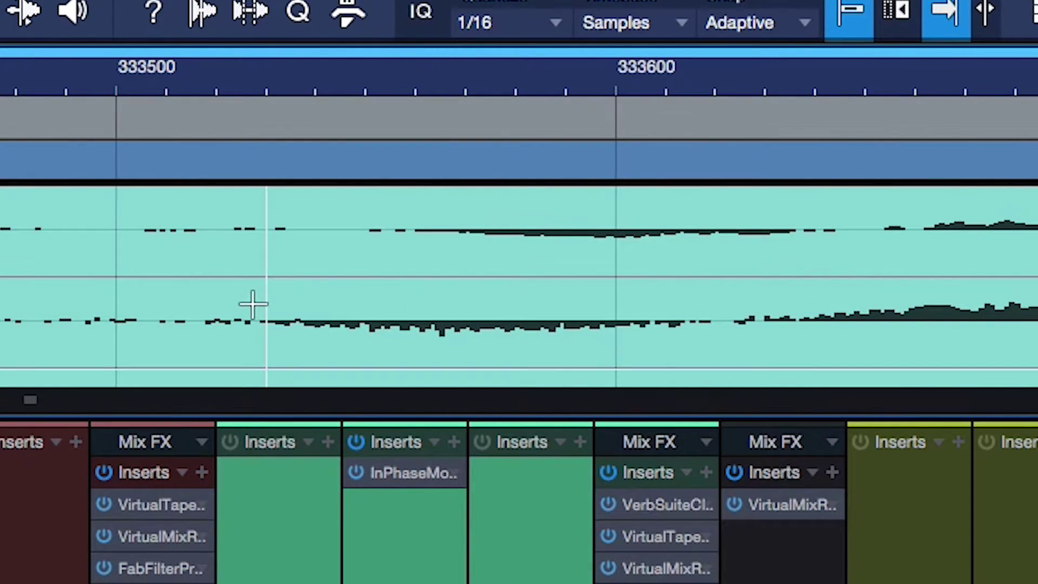
{"action": "key", "text": "n"}
{"action": "left_click_drag", "start_coordinate": [256, 292], "coordinate": [415, 292]}
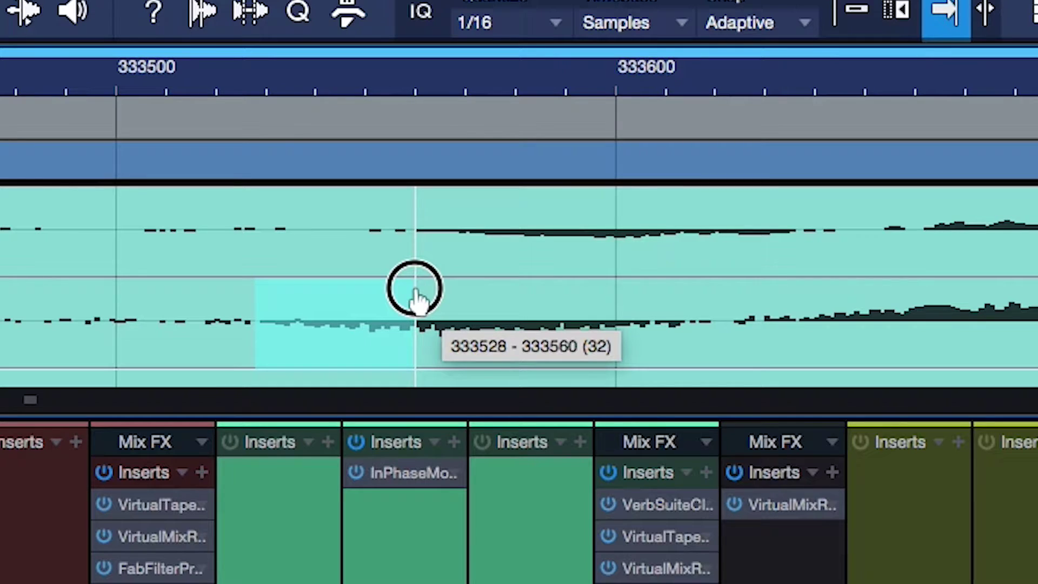
{"action": "left_click_drag", "start_coordinate": [415, 292], "coordinate": [413, 287]}
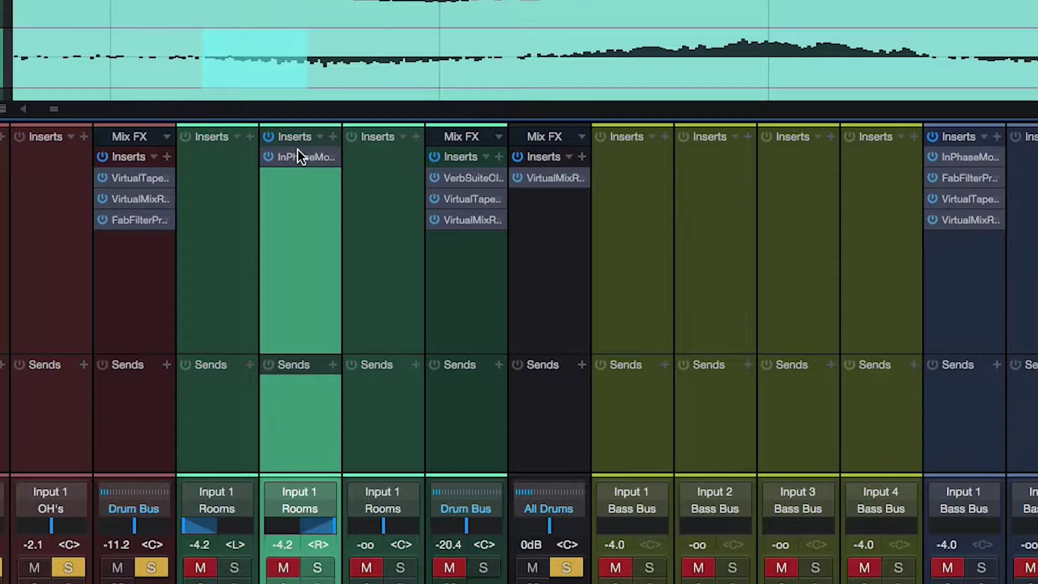
- Lower the Room Floor AT Ride Side InPhase Mono Alpha Delay from 0.87 to 0.75 ms
{"action": "left_click", "coordinate": [395, 472]}
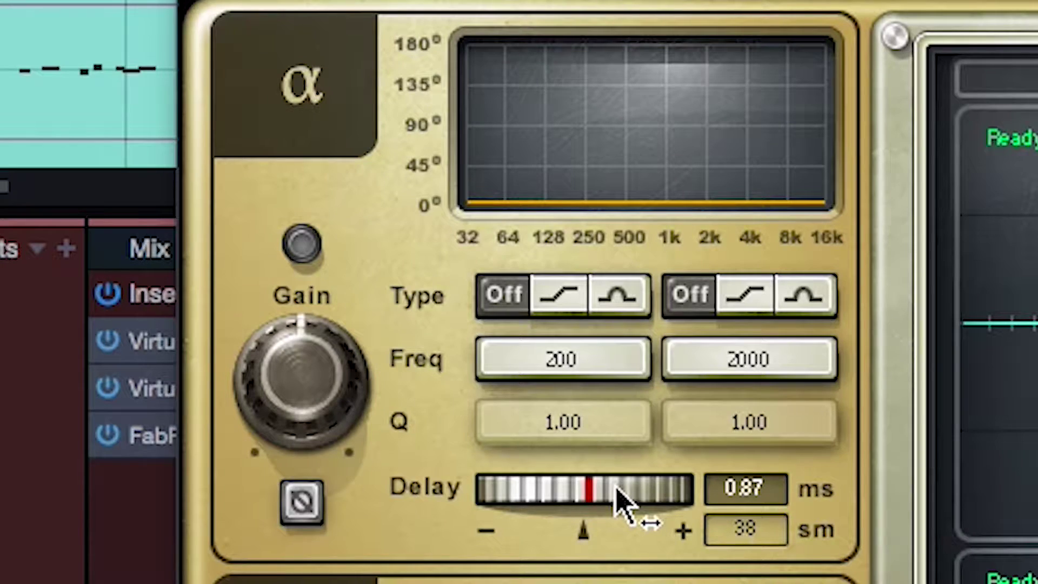
{"action": "mouse_move", "coordinate": [618, 496]}
{"action": "left_mouse_down"}
{"action": "mouse_move", "coordinate": [593, 496]}
{"action": "mouse_move", "coordinate": [621, 496]}
{"action": "left_mouse_up"}
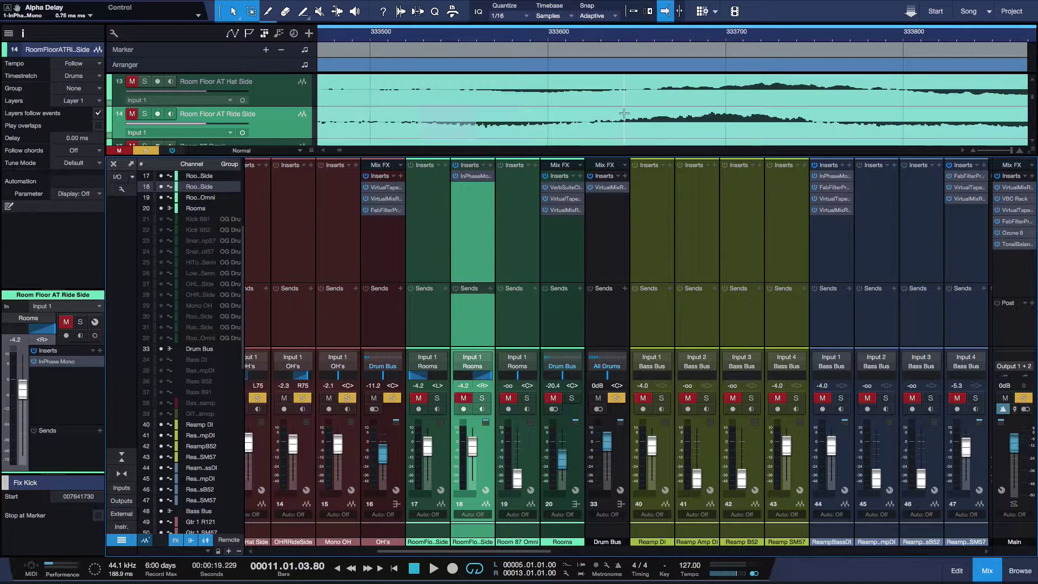
- Zoom the arrangement out, then back in near bar 5
{"action": "scroll", "coordinate": [624, 113], "scroll_direction": "down", "scroll_amount": 8}
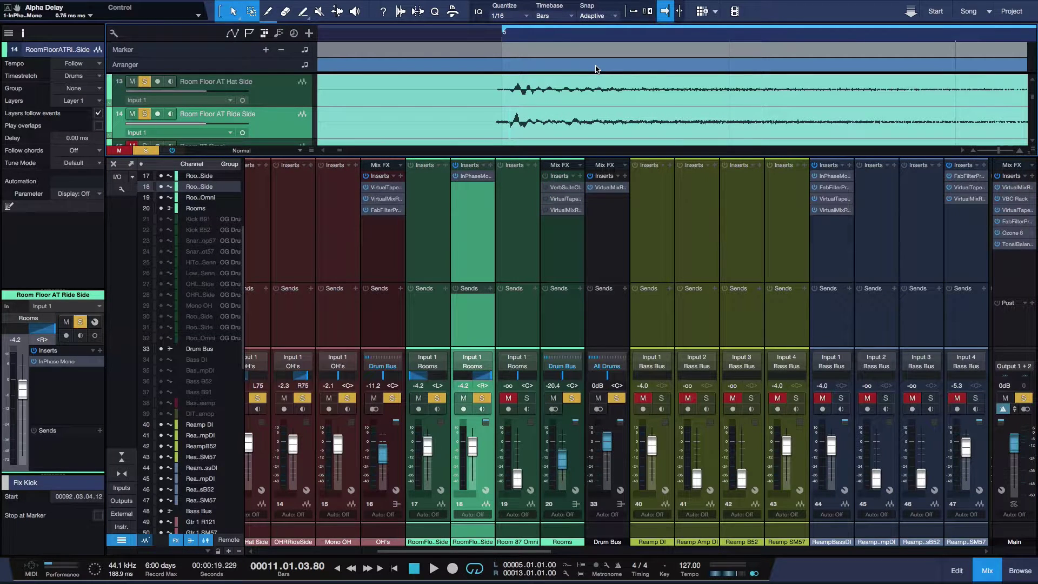
{"action": "key", "text": "e"}
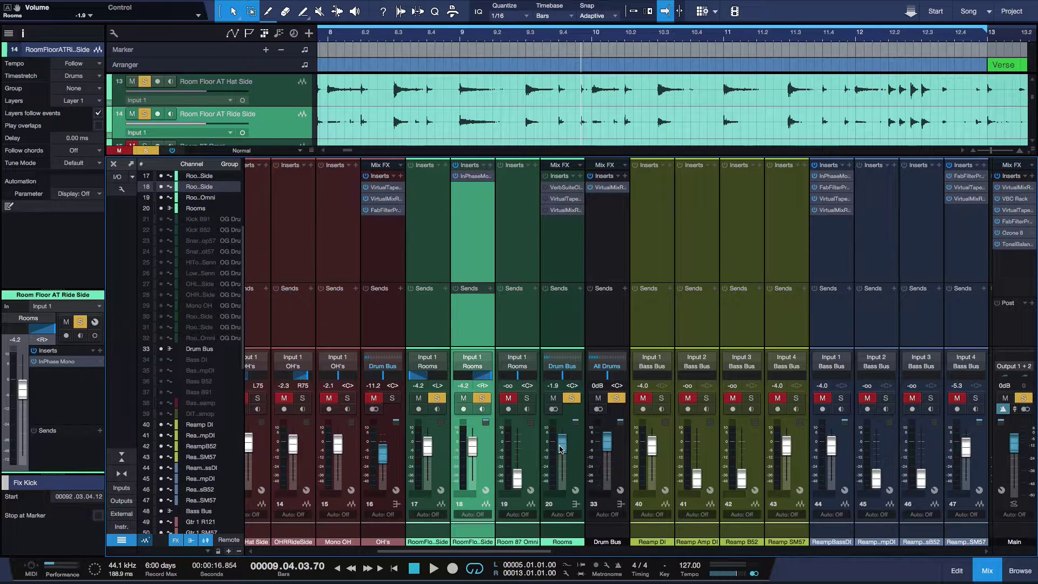
- Solo the overheads, play back, and pull the Rooms bus to -4.7 dB, A/B-ing its solo
{"action": "key", "text": "ctrl+z"}
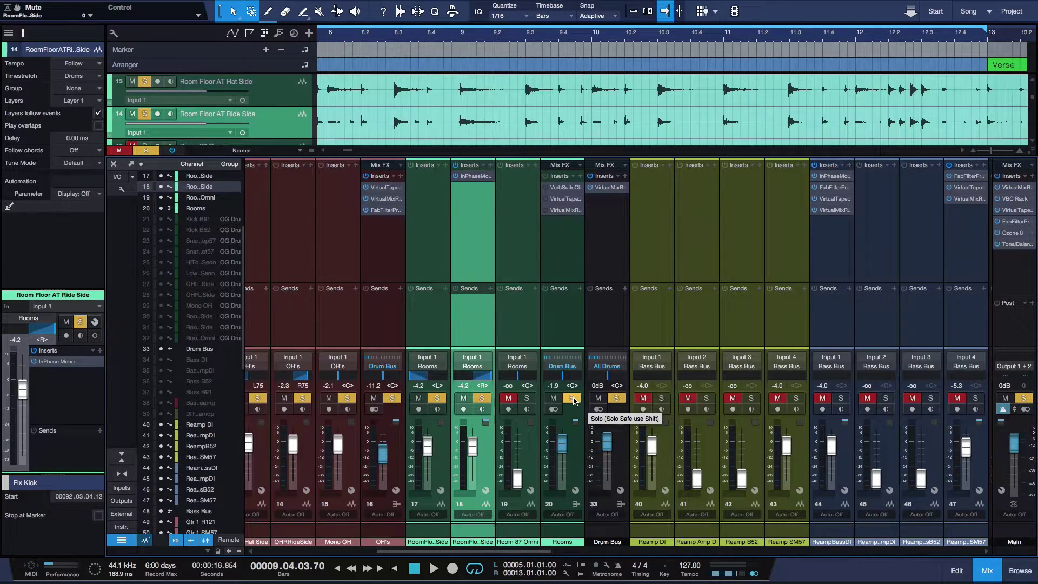
{"action": "key", "text": "space"}
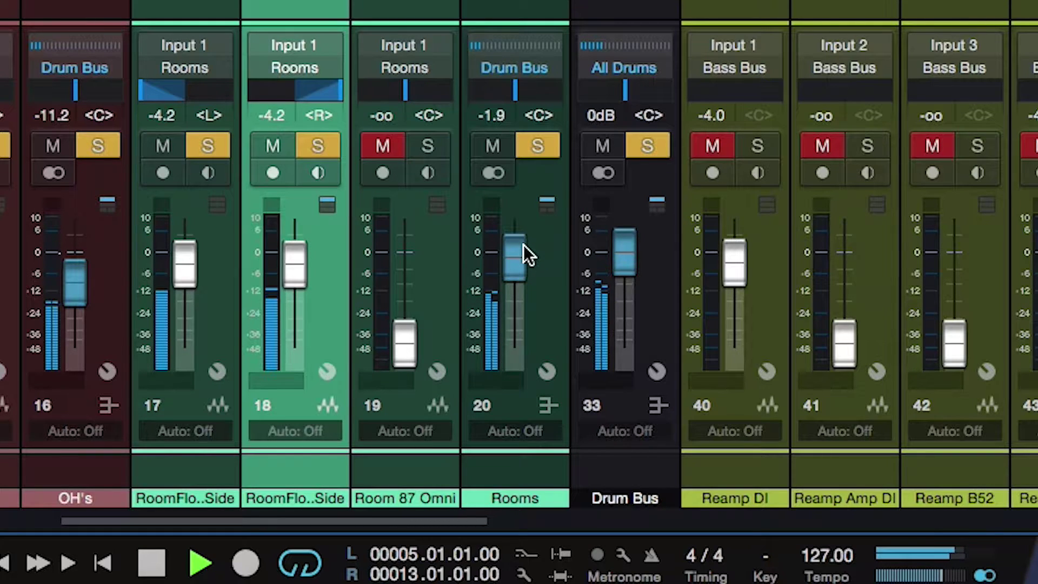
{"action": "left_click_drag", "start_coordinate": [516, 248], "coordinate": [517, 254]}
{"action": "left_click", "coordinate": [535, 148]}
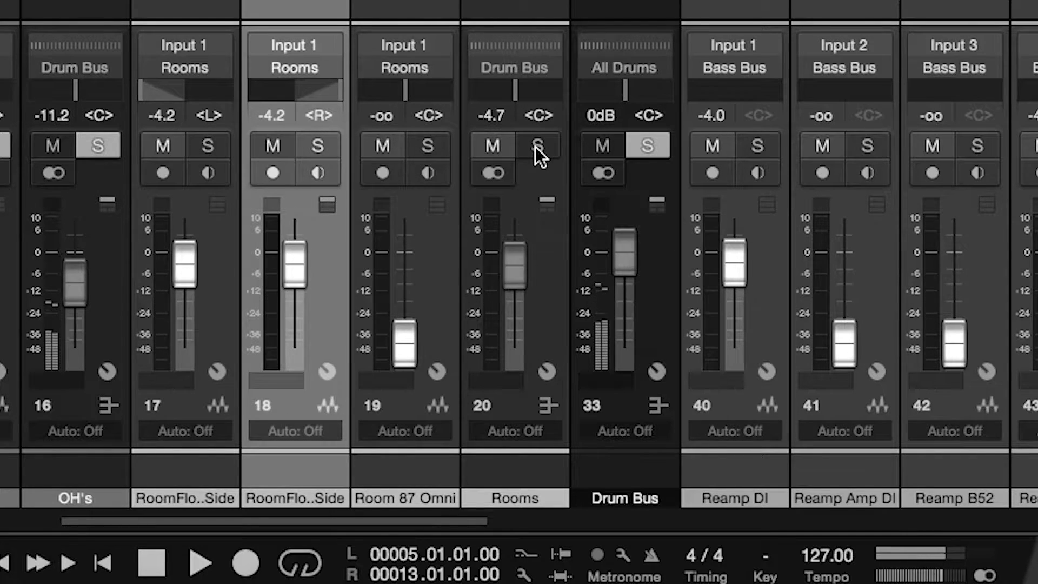
{"action": "left_click", "coordinate": [535, 147]}
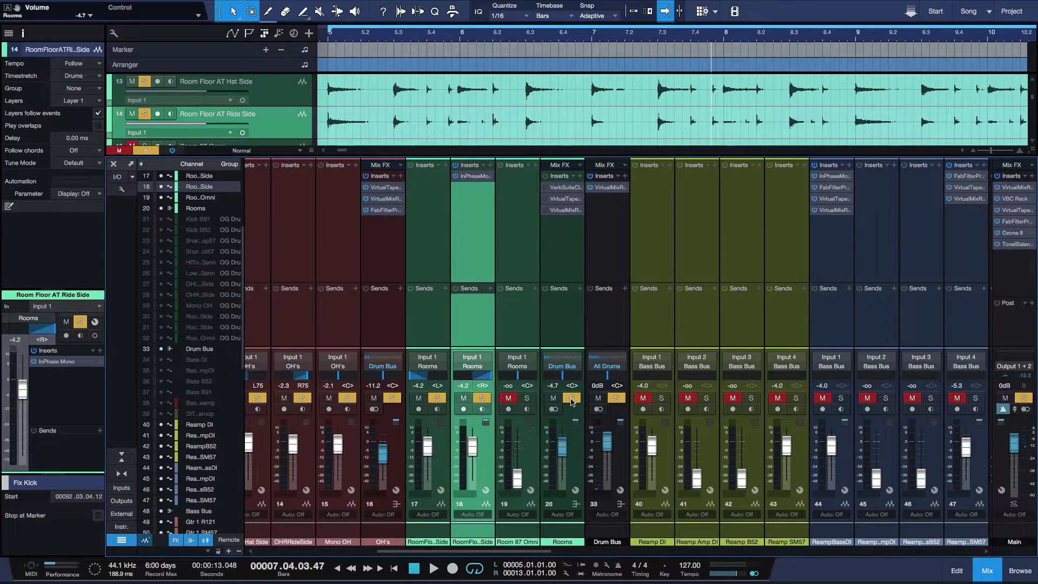
- Select the Rooms bus channel strip
{"action": "left_click", "coordinate": [560, 238]}
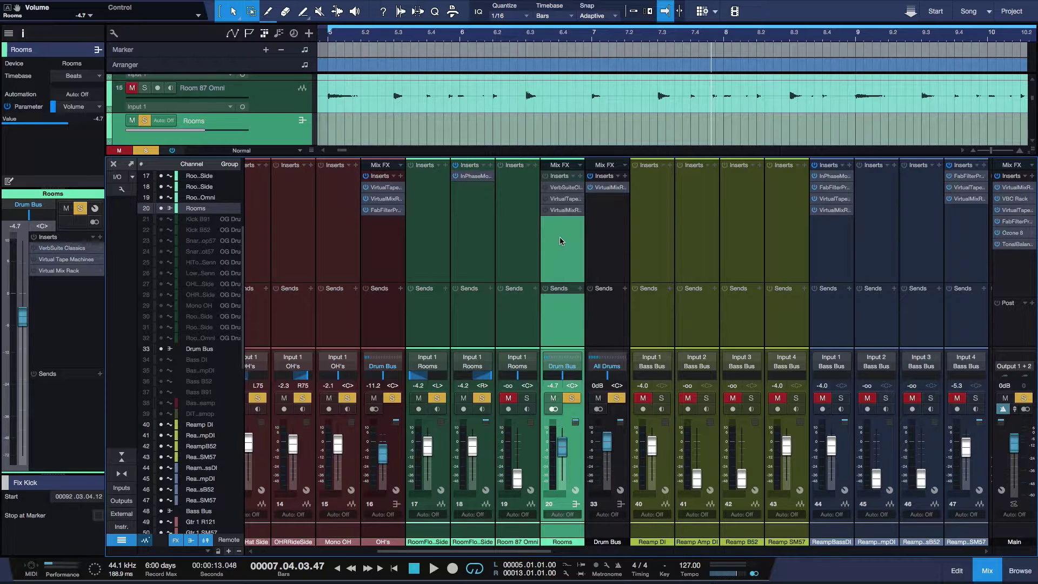
{"action": "left_click", "coordinate": [589, 184]}
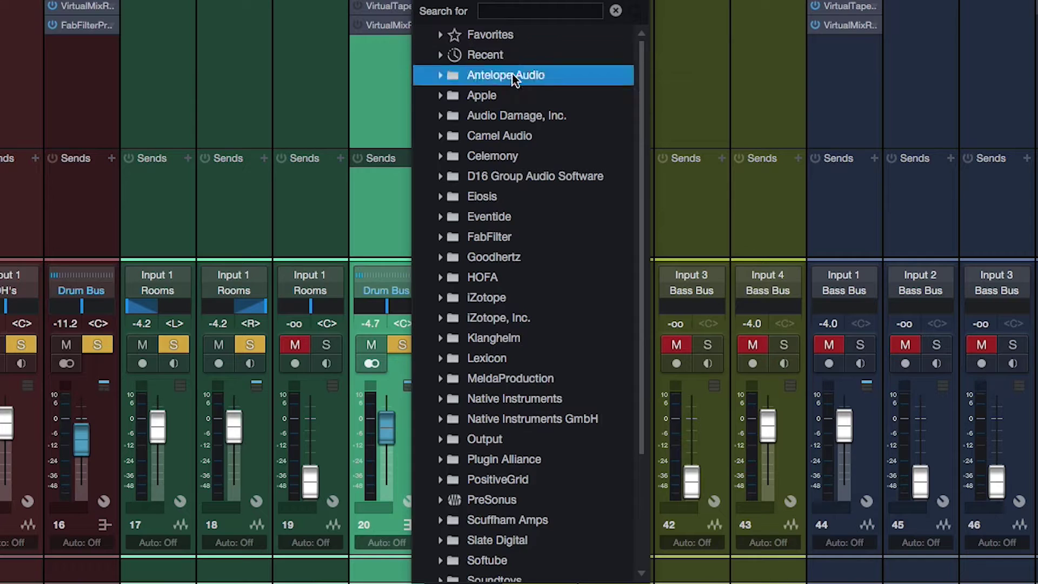
{"action": "left_click", "coordinate": [487, 35]}
{"action": "scroll", "coordinate": [530, 205], "scroll_direction": "down", "scroll_amount": 5}
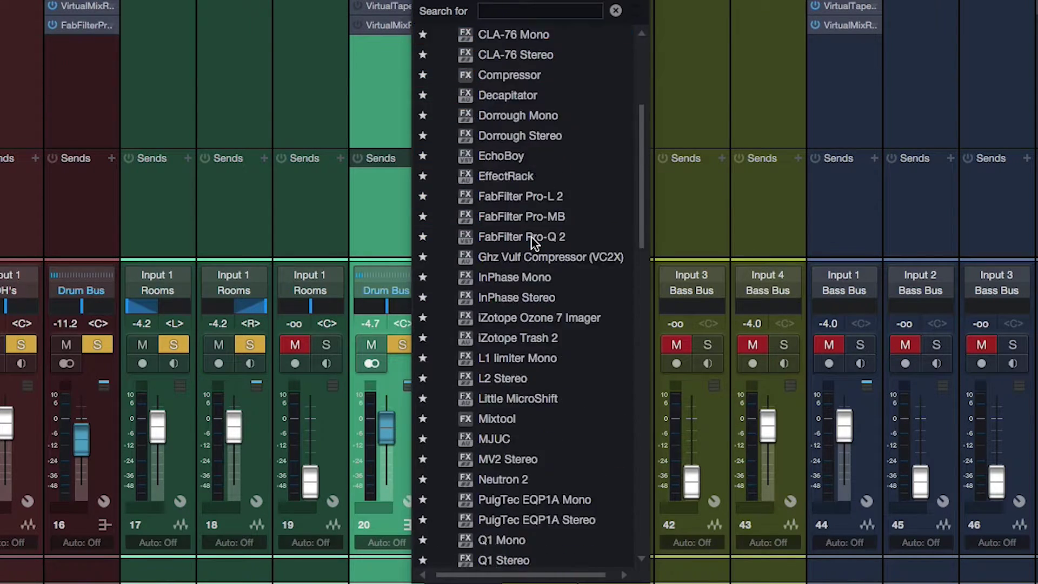
{"action": "scroll", "coordinate": [534, 178], "scroll_direction": "up", "scroll_amount": 3}
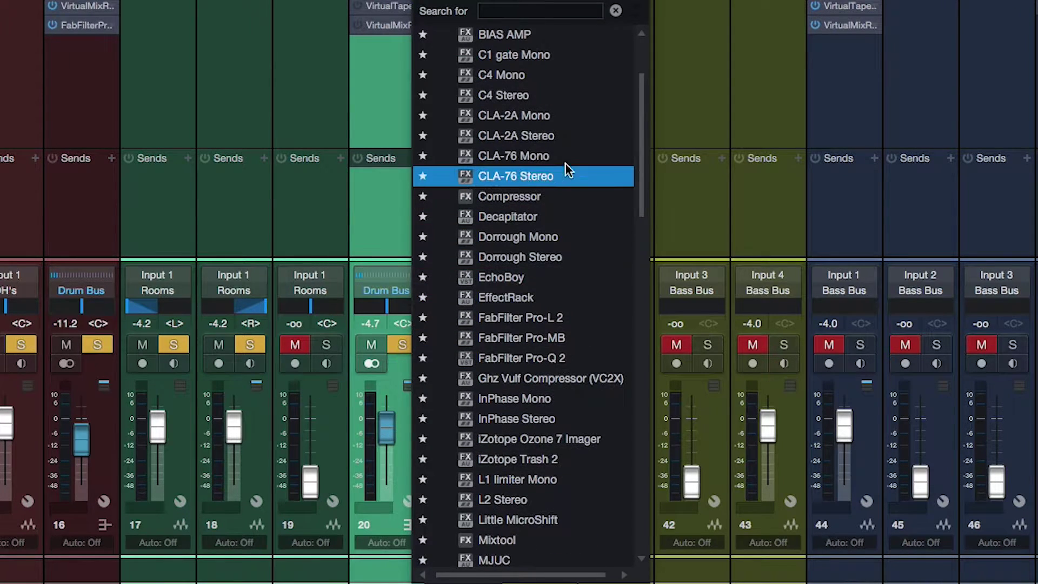
{"action": "left_click", "coordinate": [549, 173]}
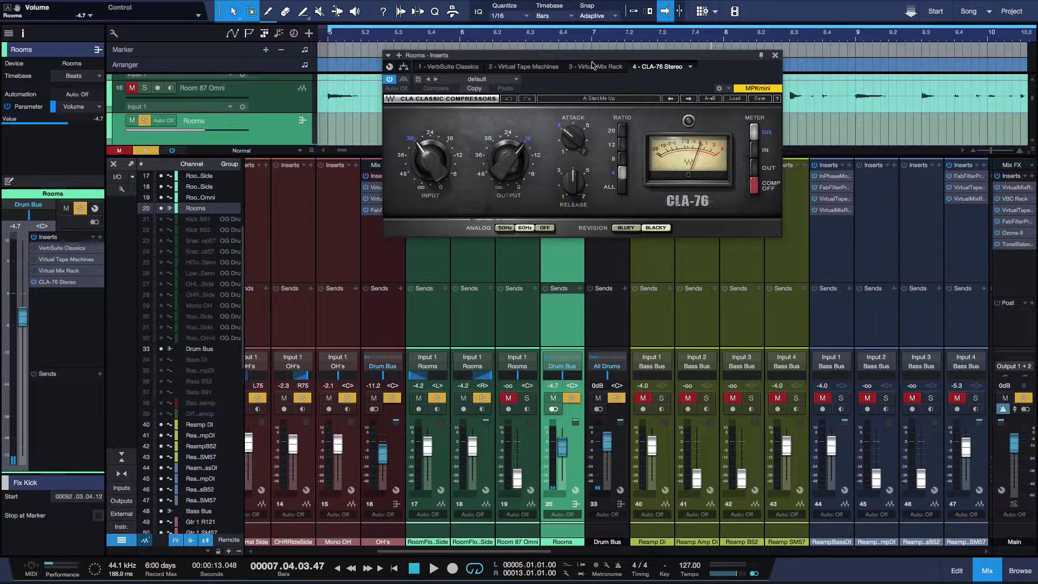
{"action": "left_click_drag", "start_coordinate": [592, 56], "coordinate": [386, 262]}
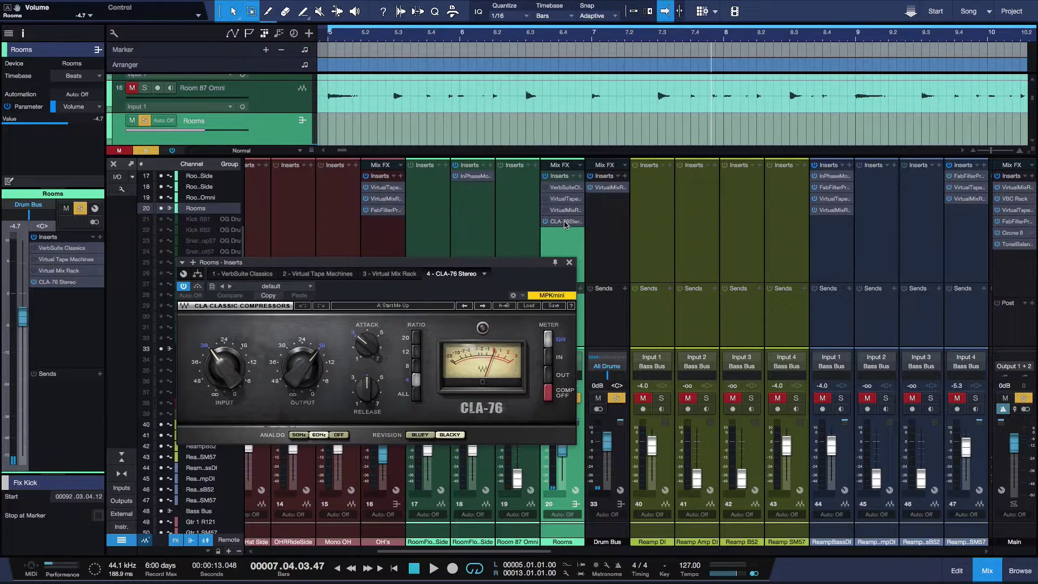
{"action": "left_click_drag", "start_coordinate": [559, 185], "coordinate": [559, 182]}
{"action": "left_click_drag", "start_coordinate": [503, 272], "coordinate": [635, 262]}
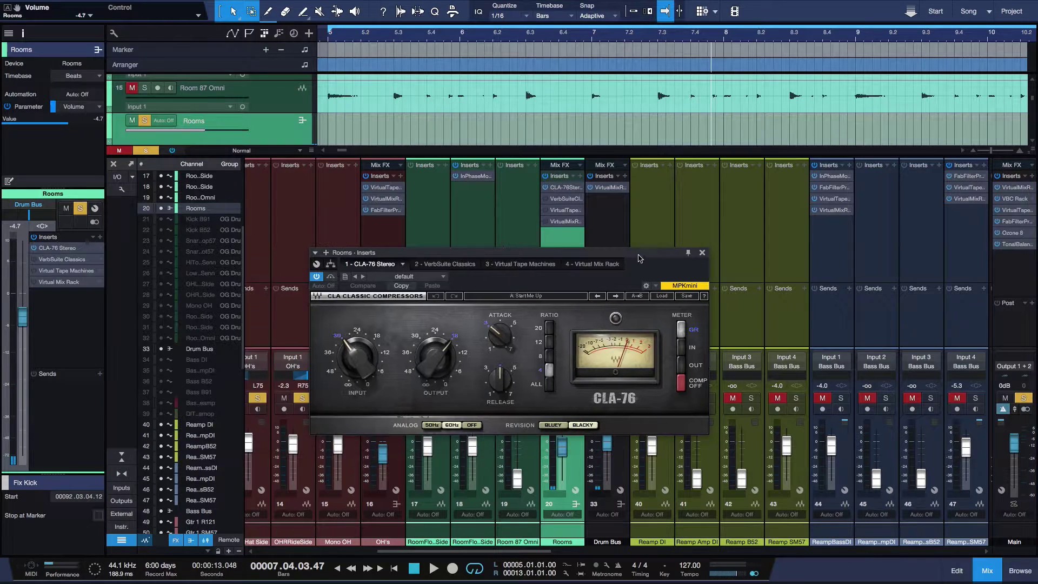
{"action": "left_click", "coordinate": [548, 384]}
{"action": "left_click_drag", "start_coordinate": [490, 294], "coordinate": [489, 254]}
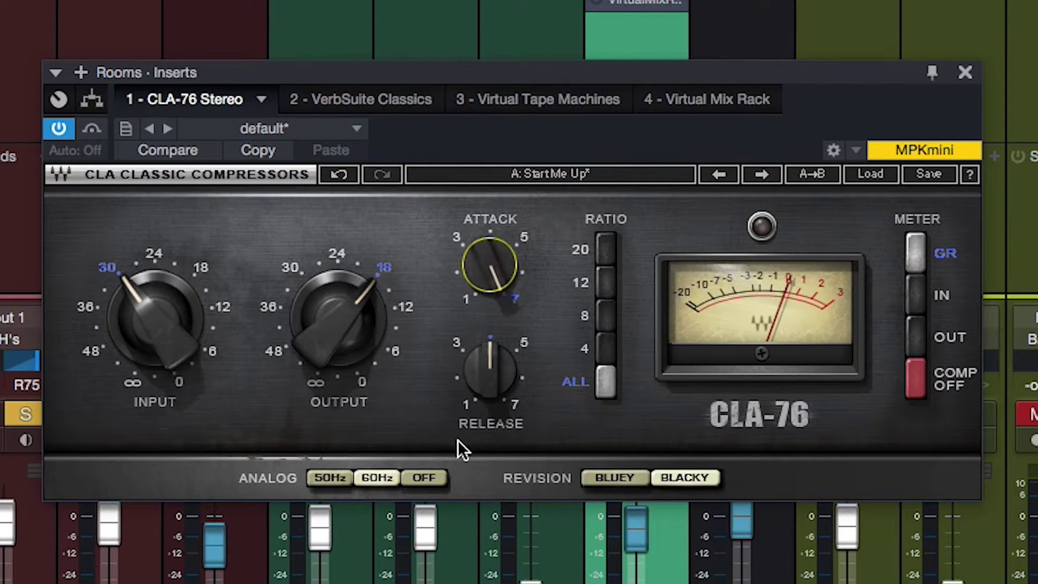
{"action": "left_click_drag", "start_coordinate": [479, 403], "coordinate": [487, 394]}
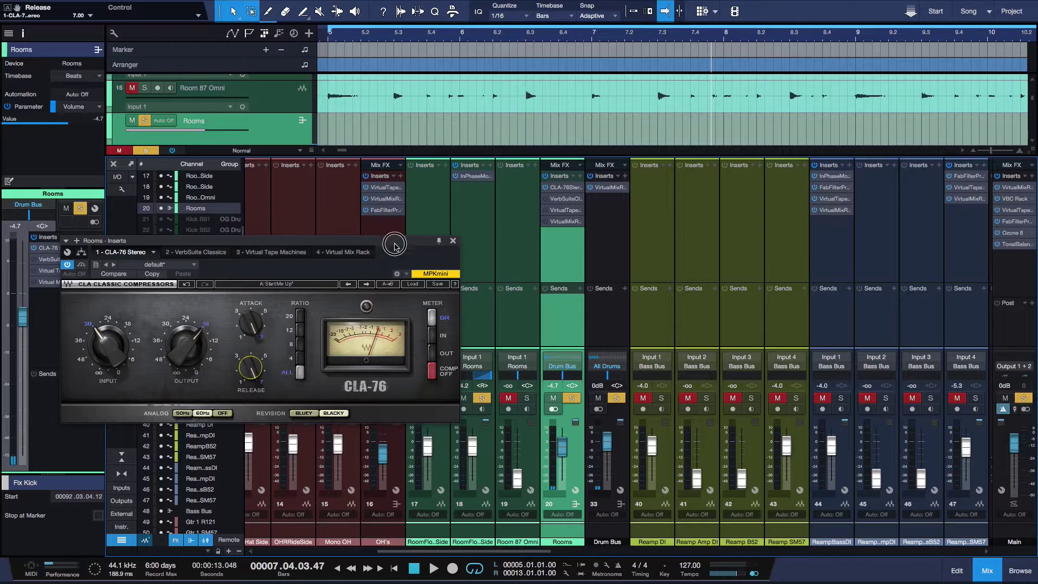
{"action": "left_click_drag", "start_coordinate": [395, 243], "coordinate": [494, 162]}
{"action": "left_click", "coordinate": [335, 42]}
{"action": "key", "text": "space"}
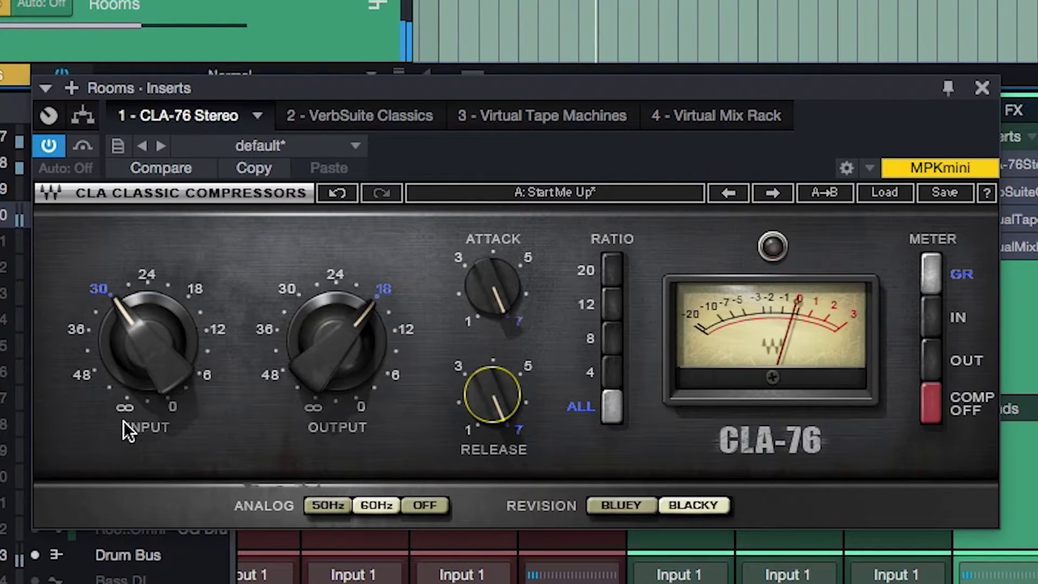
{"action": "left_click_drag", "start_coordinate": [124, 421], "coordinate": [144, 364]}
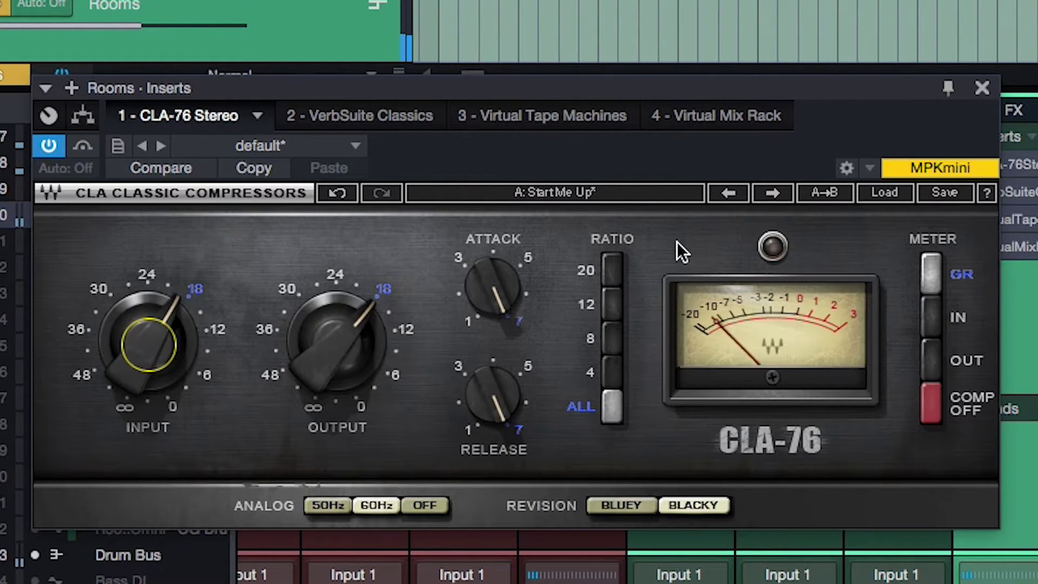
{"action": "left_click_drag", "start_coordinate": [92, 327], "coordinate": [149, 344]}
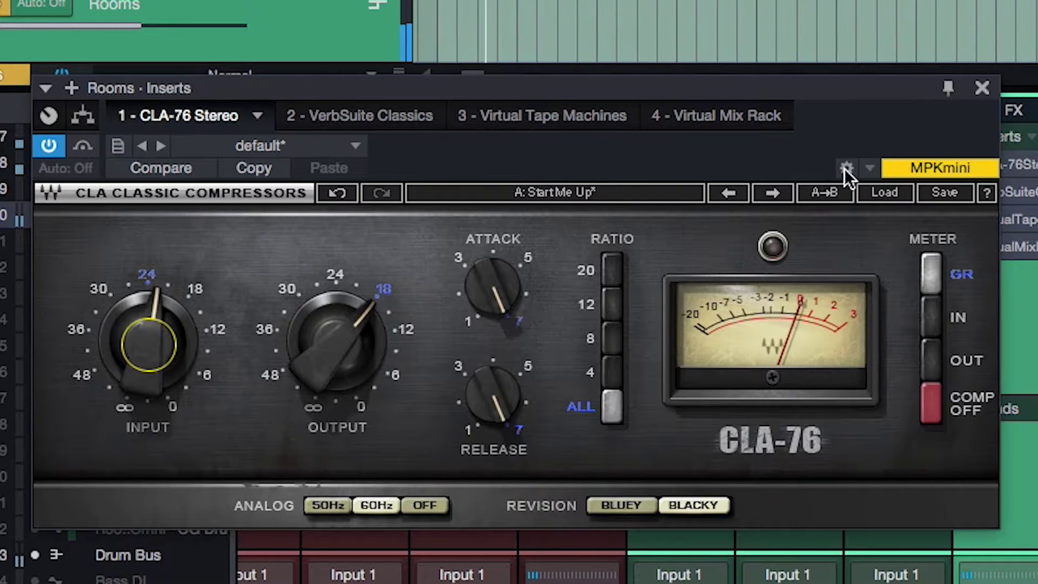
- Close CLA-76, enable the VerbSuite Classics insert on Rooms, and open its editor
{"action": "left_click", "coordinate": [982, 87]}
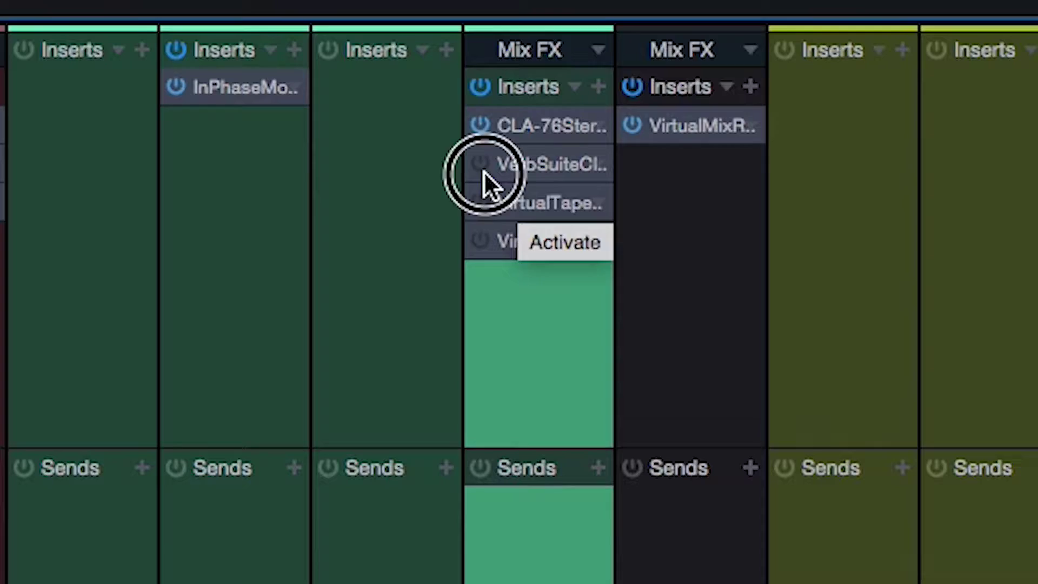
{"action": "left_click", "coordinate": [482, 167]}
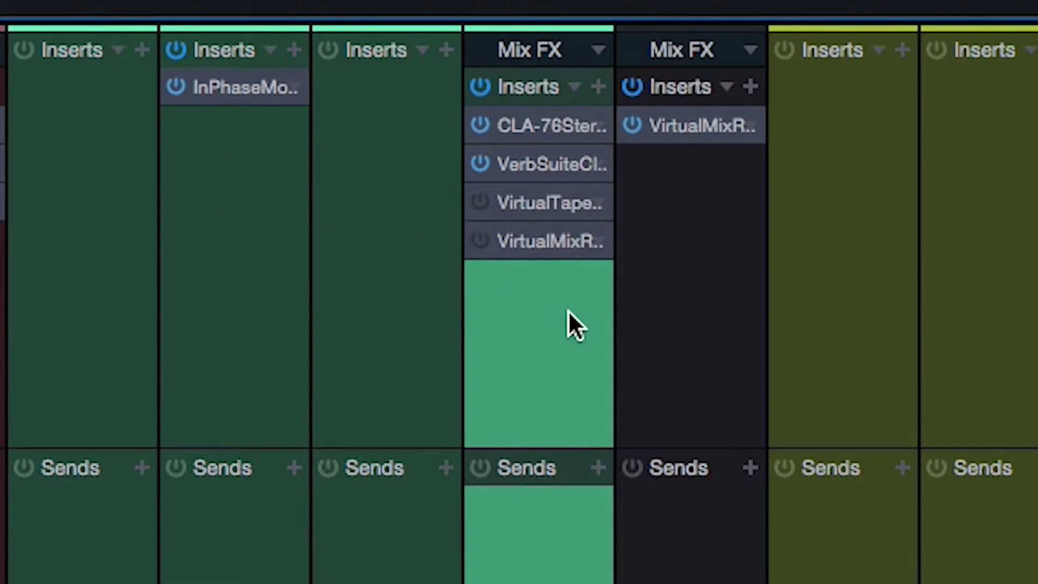
{"action": "left_click", "coordinate": [547, 163]}
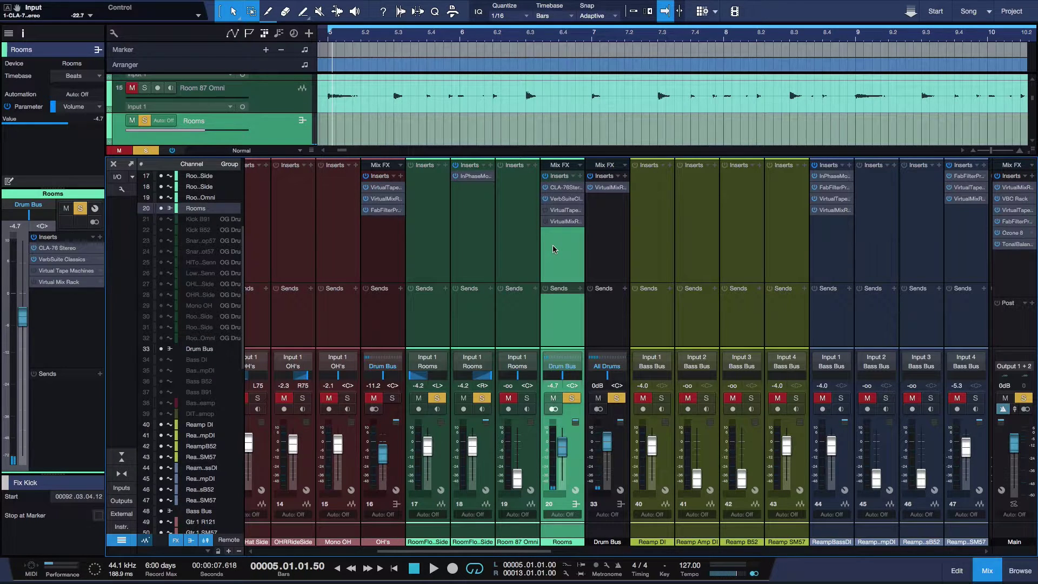
- Bypass the CLA-76 on Rooms, toggle VerbSuite Classics, start playback, and open the reverb editor
{"action": "left_click", "coordinate": [546, 187]}
{"action": "right_click", "coordinate": [572, 187]}
{"action": "left_click", "coordinate": [615, 309]}
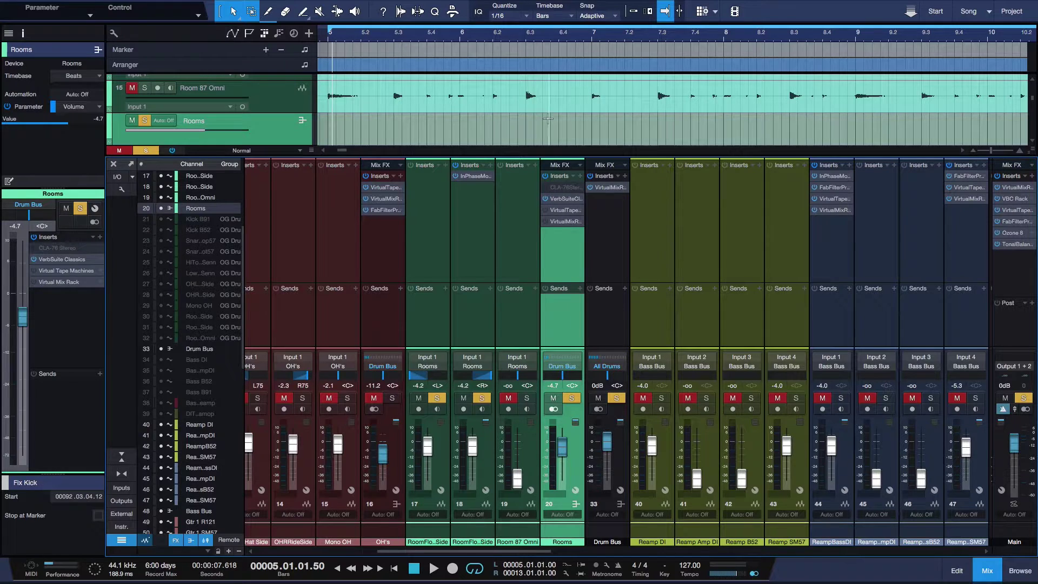
{"action": "left_click", "coordinate": [546, 199]}
{"action": "key", "text": "space"}
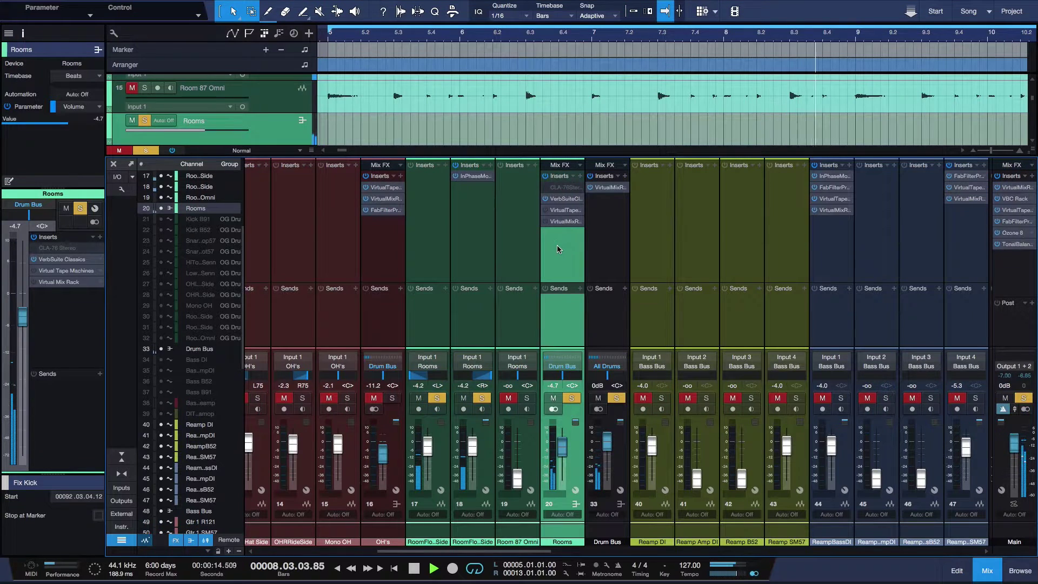
{"action": "left_click", "coordinate": [564, 198]}
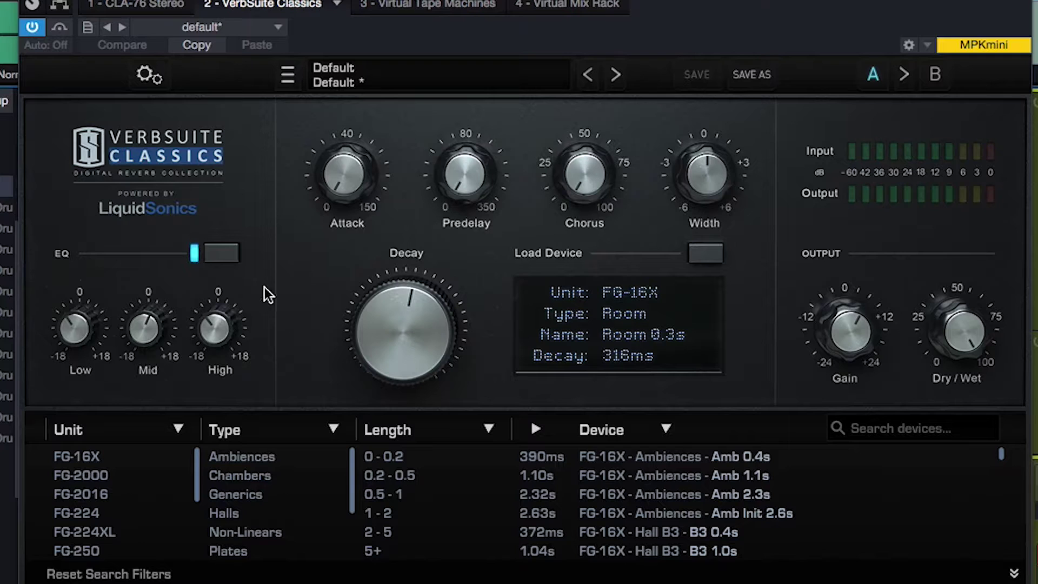
- Compare the VerbSuite Classics EQ on and off, leaving it switched off
{"action": "left_click", "coordinate": [227, 258]}
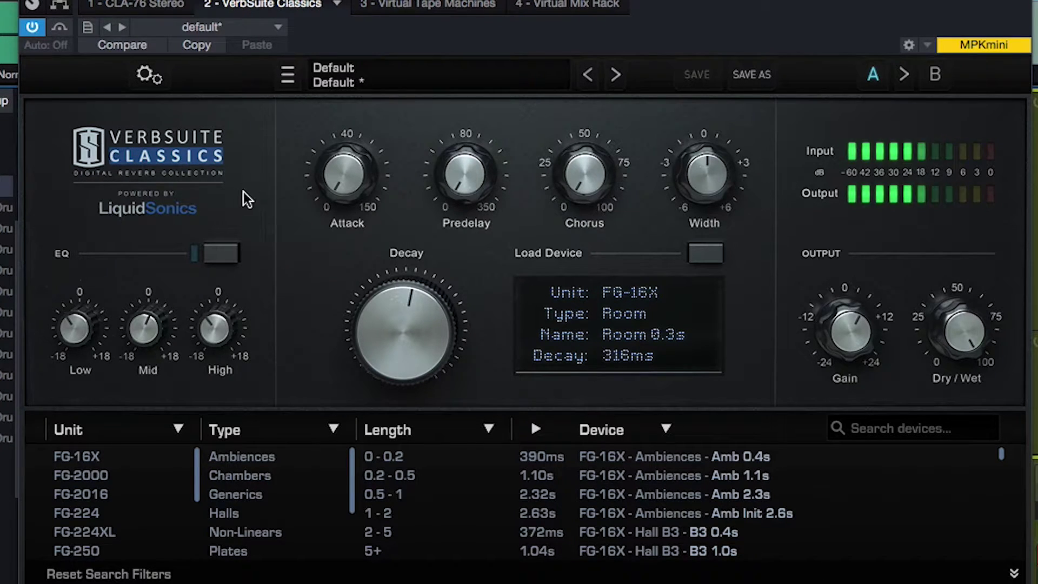
{"action": "left_click", "coordinate": [228, 254]}
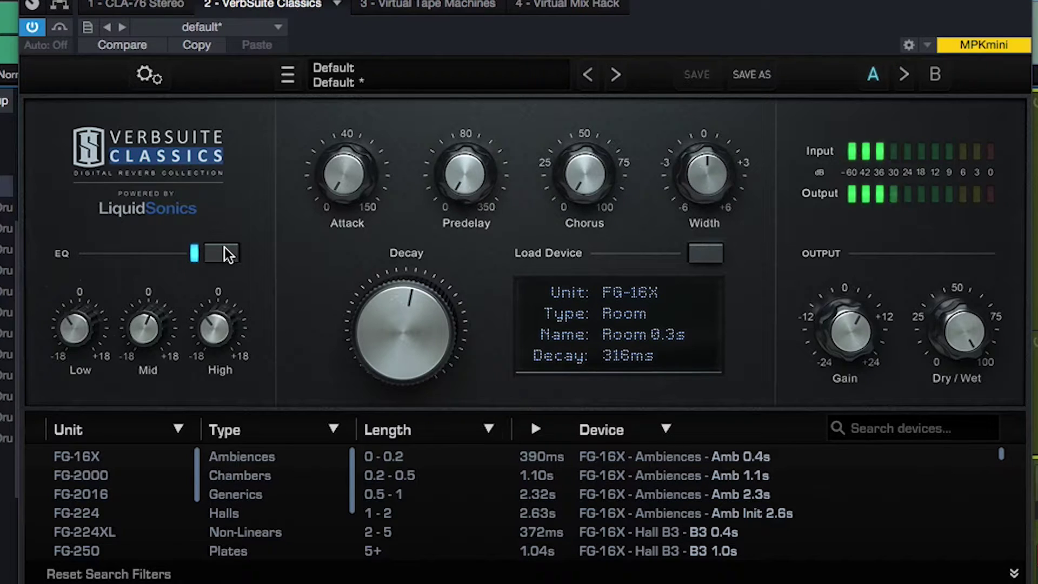
{"action": "left_click", "coordinate": [228, 254]}
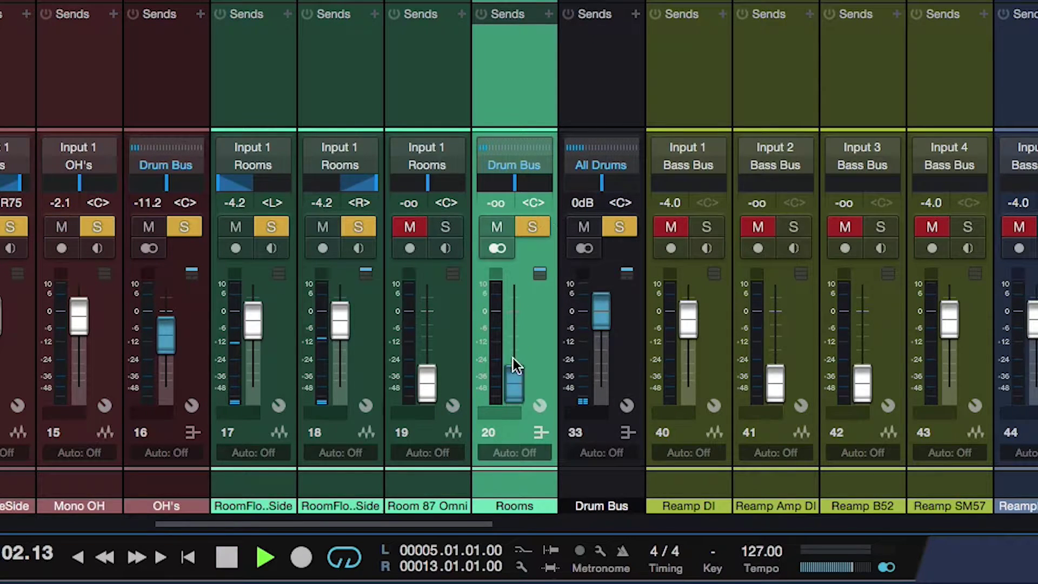
- Lower the Rooms fader to -6.9 dB, restart playback, and A/B the Rooms solo
{"action": "left_click_drag", "start_coordinate": [512, 379], "coordinate": [507, 321]}
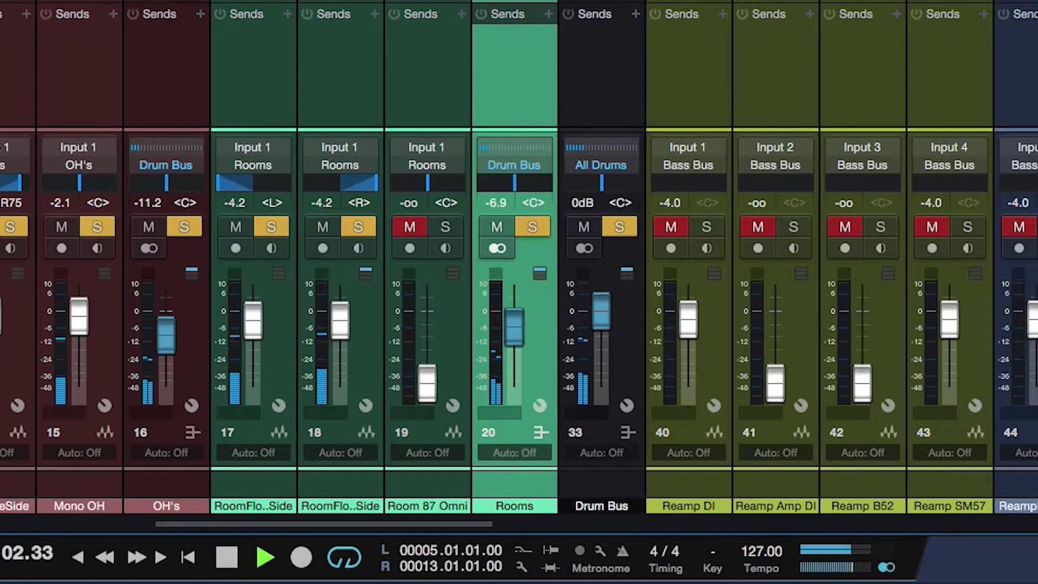
{"action": "key", "text": "space"}
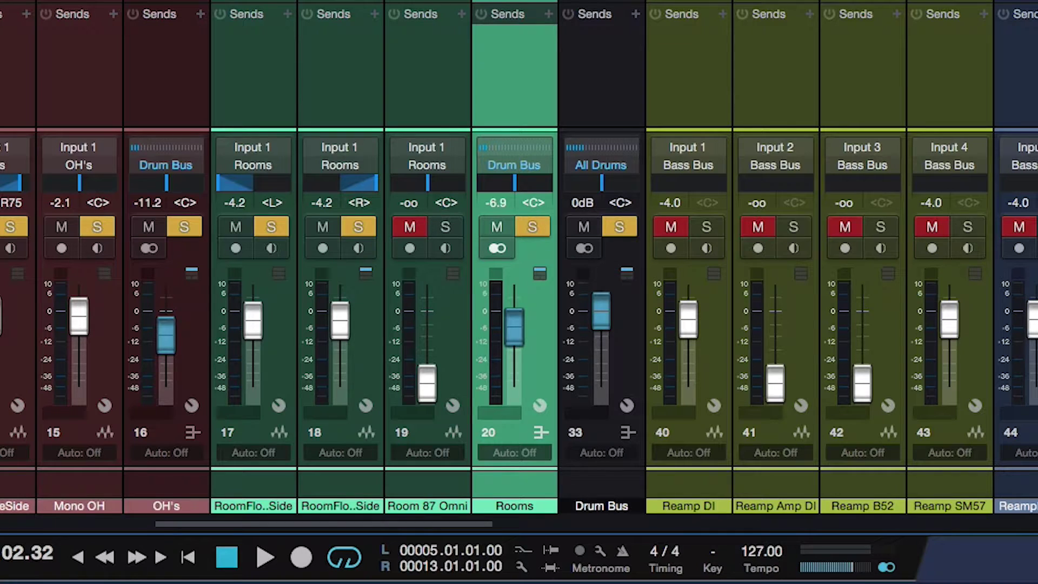
{"action": "key", "text": "space"}
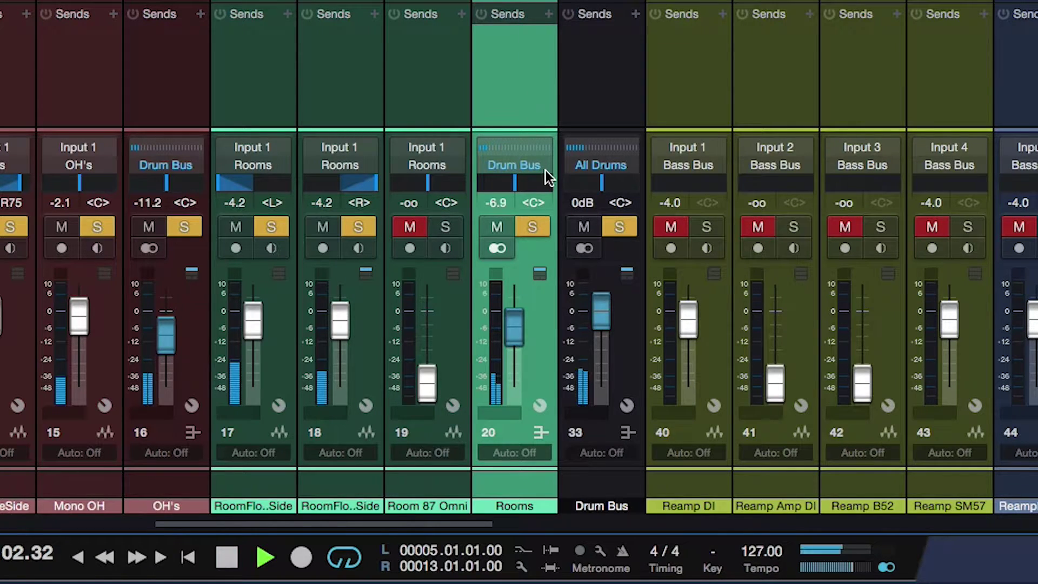
{"action": "left_click", "coordinate": [534, 227]}
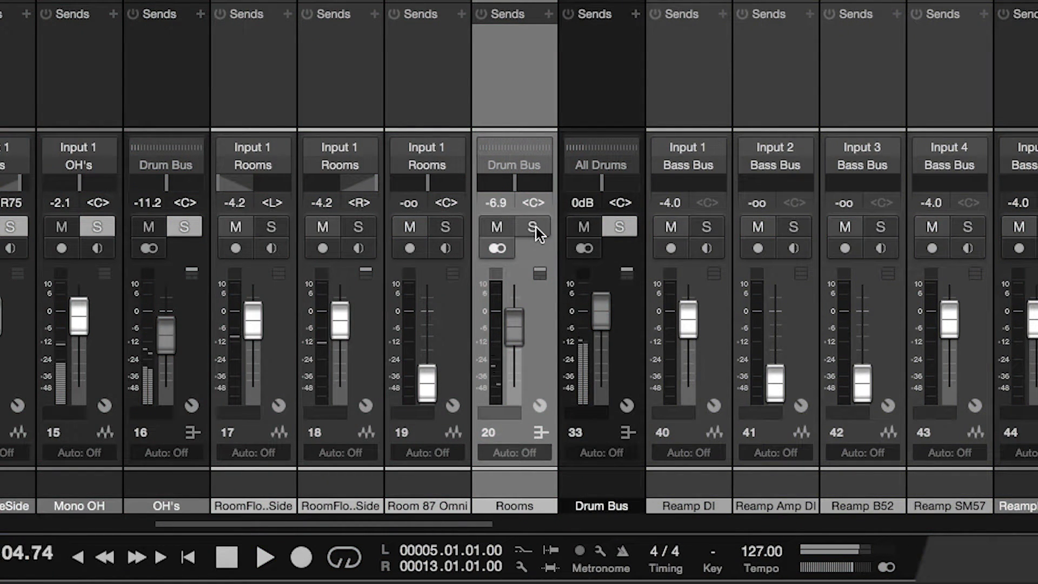
{"action": "left_click", "coordinate": [534, 227]}
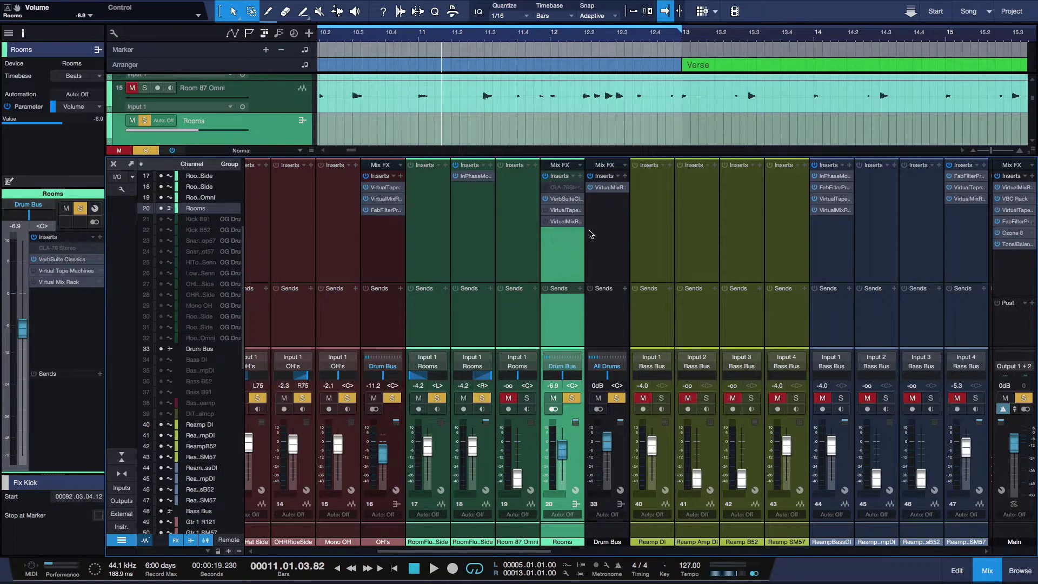
- Re-enable CLA-76 on Rooms, lower Rooms to -8.8 dB, and compare with solo off and on
{"action": "left_click", "coordinate": [546, 187]}
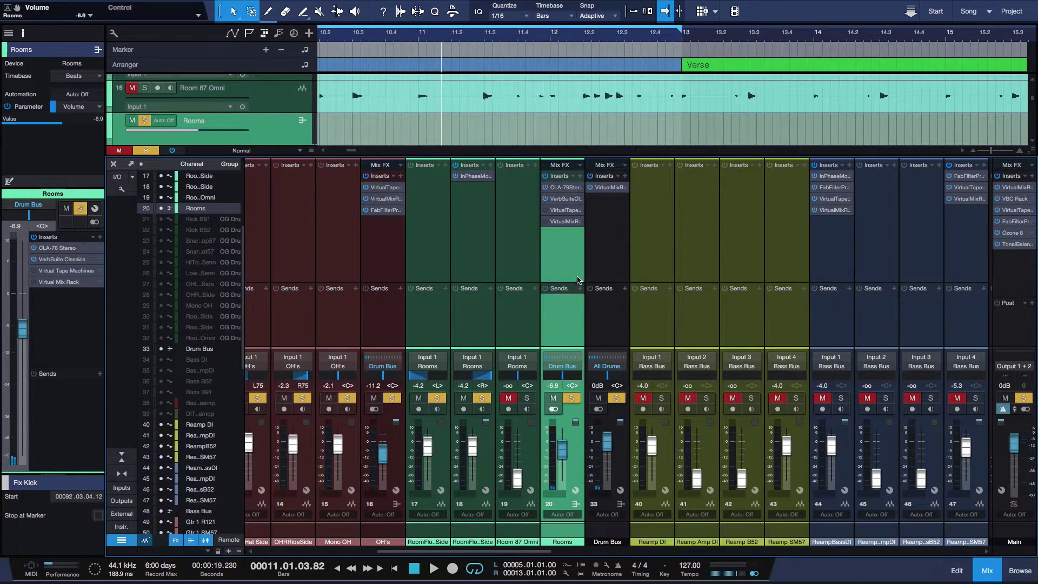
{"action": "mouse_move", "coordinate": [562, 447]}
{"action": "left_mouse_down"}
{"action": "mouse_move", "coordinate": [560, 478]}
{"action": "mouse_move", "coordinate": [559, 429]}
{"action": "left_mouse_up"}
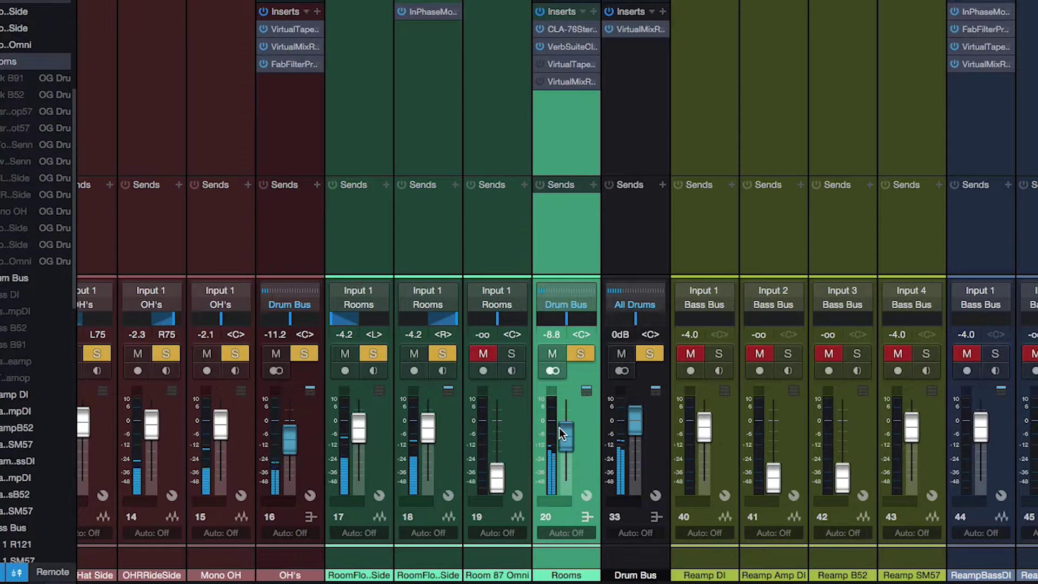
{"action": "left_click", "coordinate": [583, 353]}
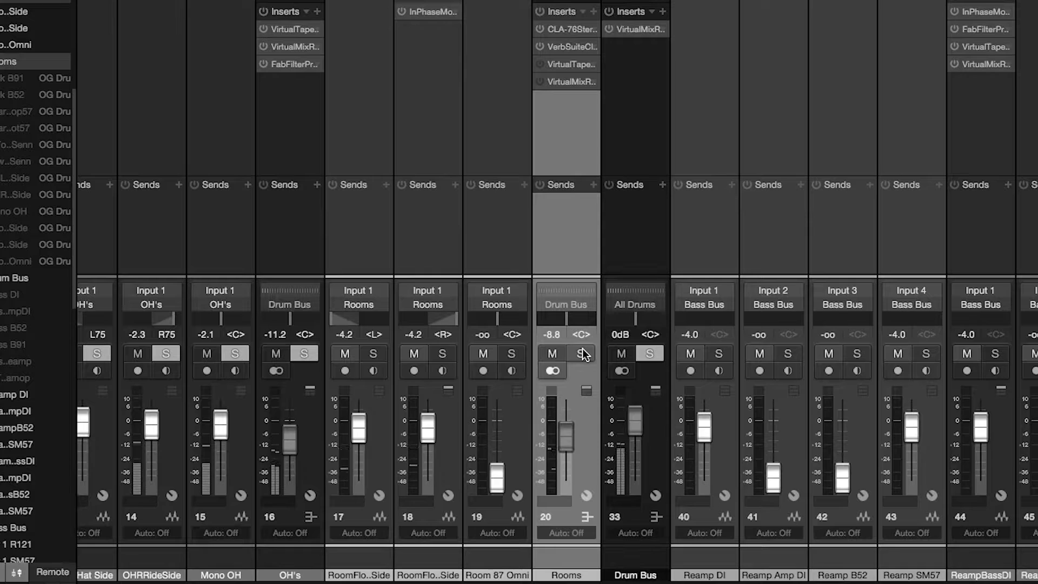
{"action": "left_click", "coordinate": [583, 353]}
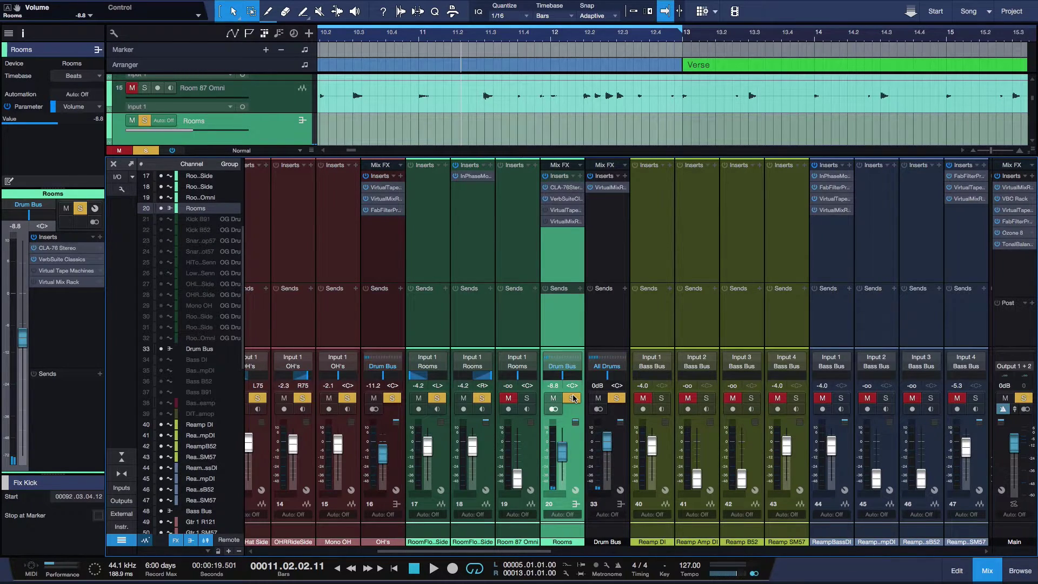
{"action": "left_click", "coordinate": [546, 188]}
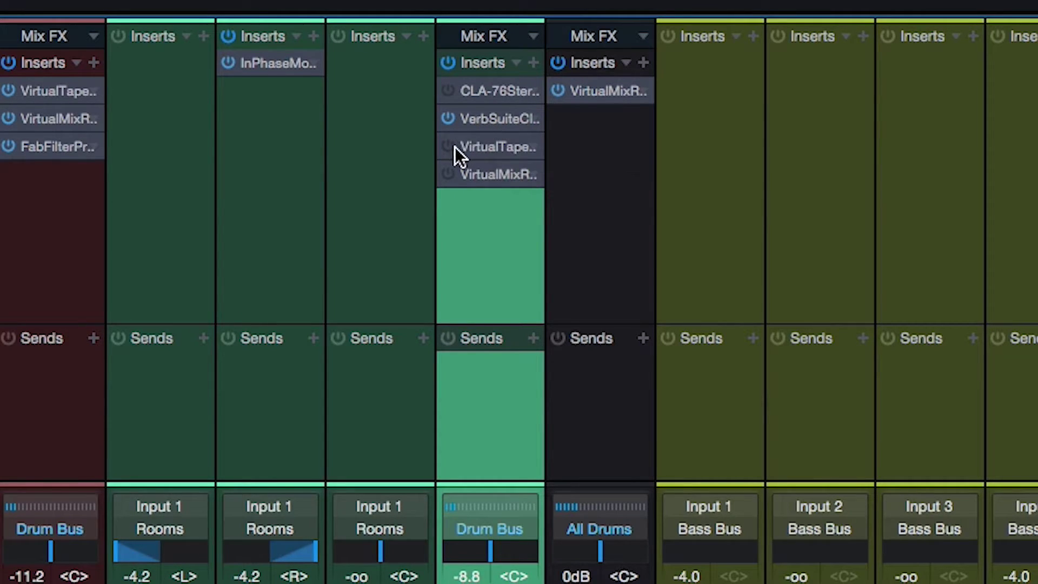
- A/B the Rooms channel's Virtual Tape Machines insert (+9.61 dB in, -9.61 dB out) with bypass
{"action": "left_click", "coordinate": [478, 157]}
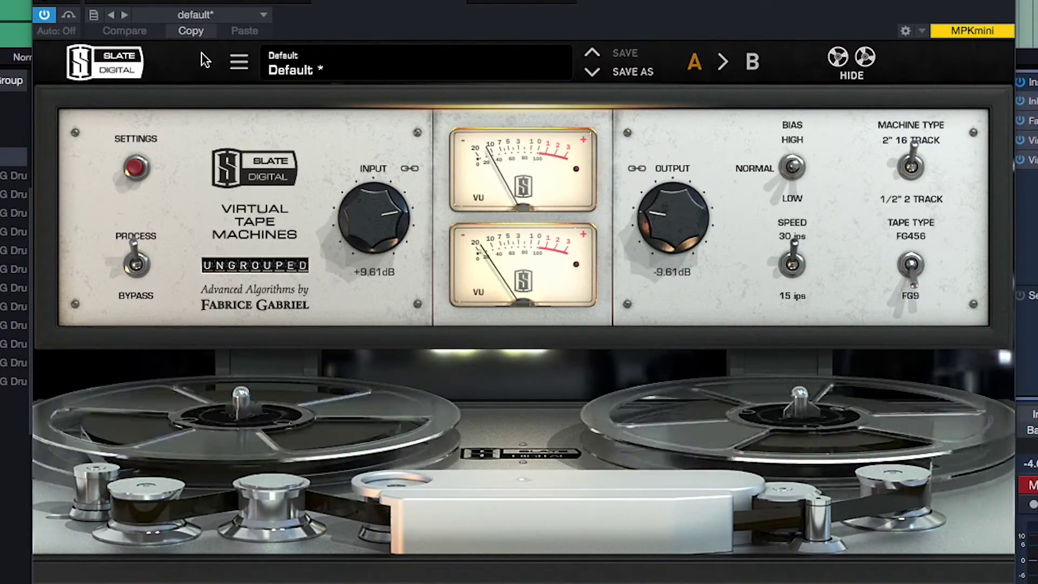
{"action": "left_click", "coordinate": [69, 16]}
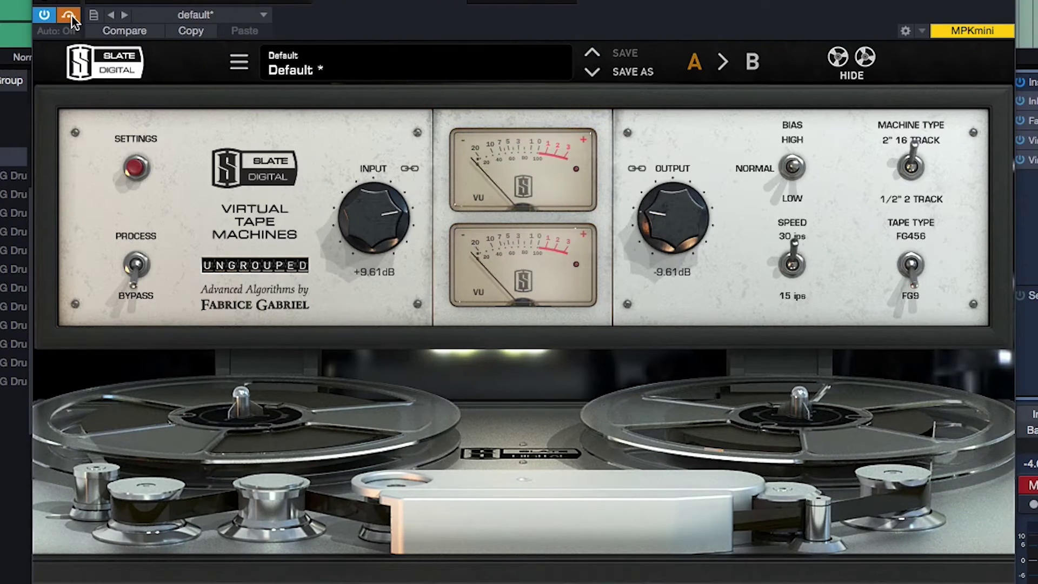
{"action": "left_click", "coordinate": [69, 16]}
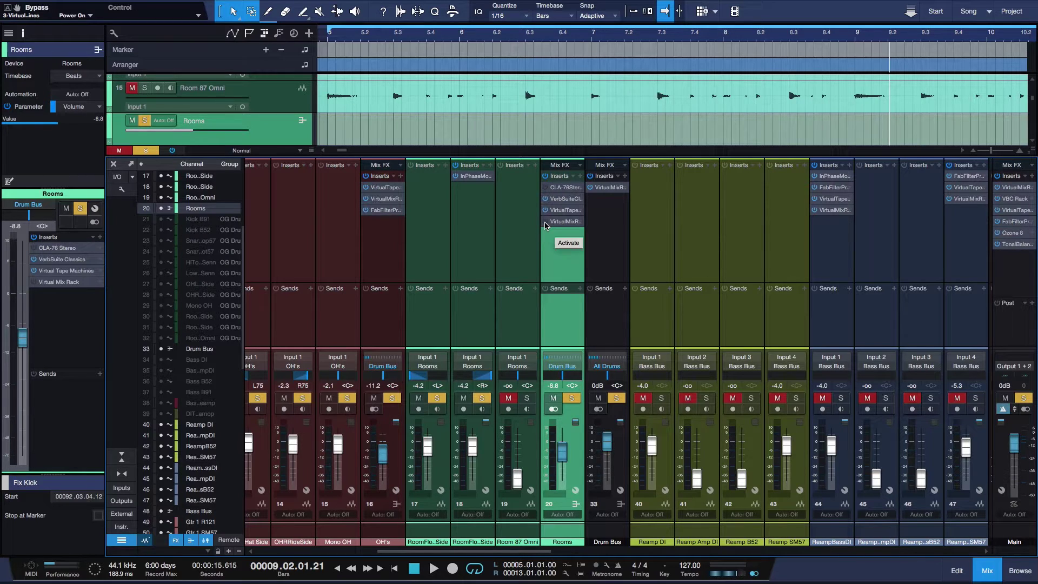
- Power on the Rooms Virtual Mix Rack insert, open it, and A/B it with bypass
{"action": "left_click", "coordinate": [545, 226]}
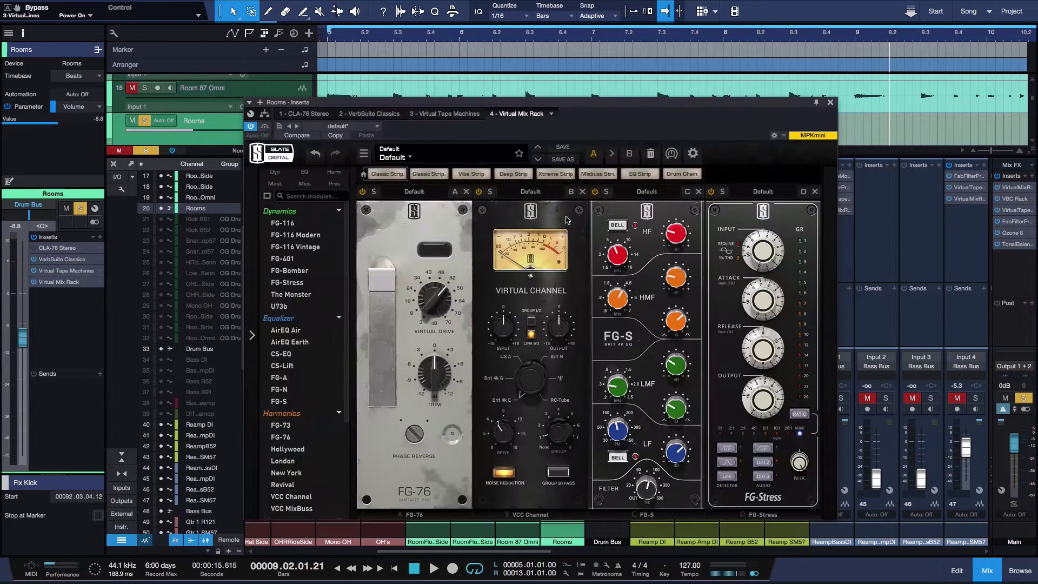
{"action": "left_click", "coordinate": [564, 221]}
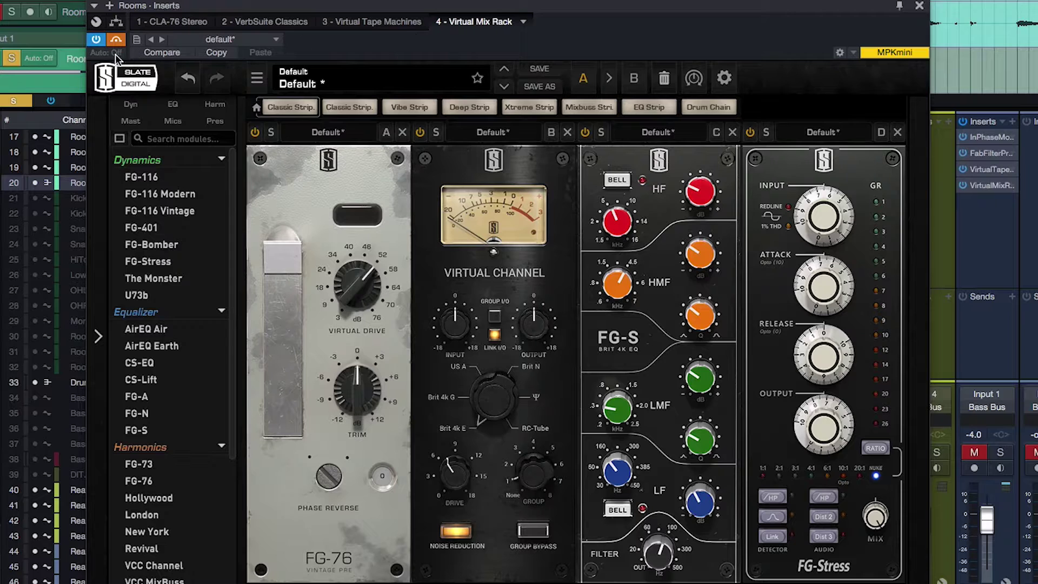
{"action": "left_click", "coordinate": [117, 41]}
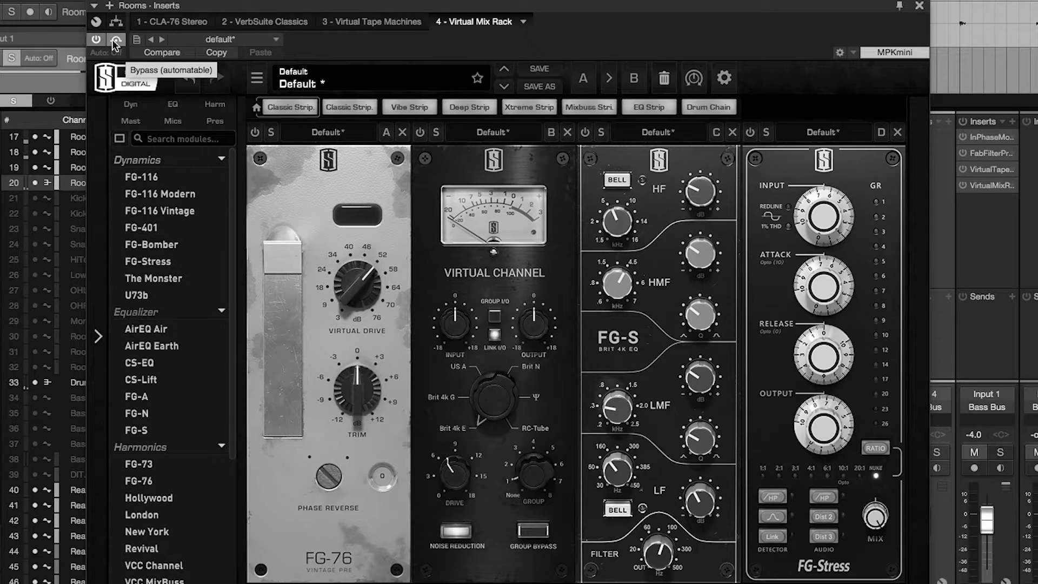
{"action": "left_click", "coordinate": [115, 41]}
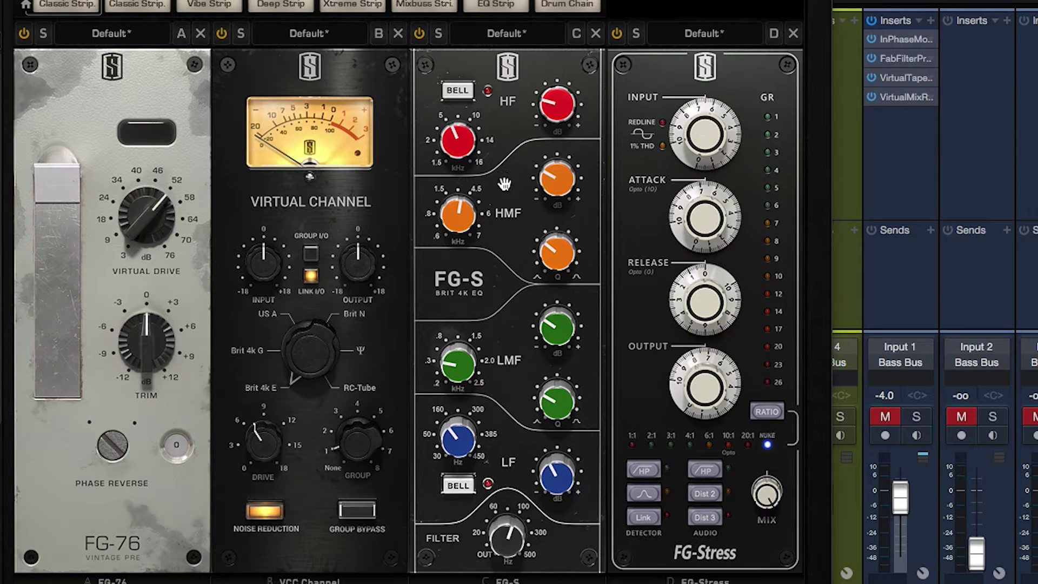
- Switch the FG-S low band to bell shape and boost the low-mid band to +7 dB
{"action": "left_click", "coordinate": [517, 537]}
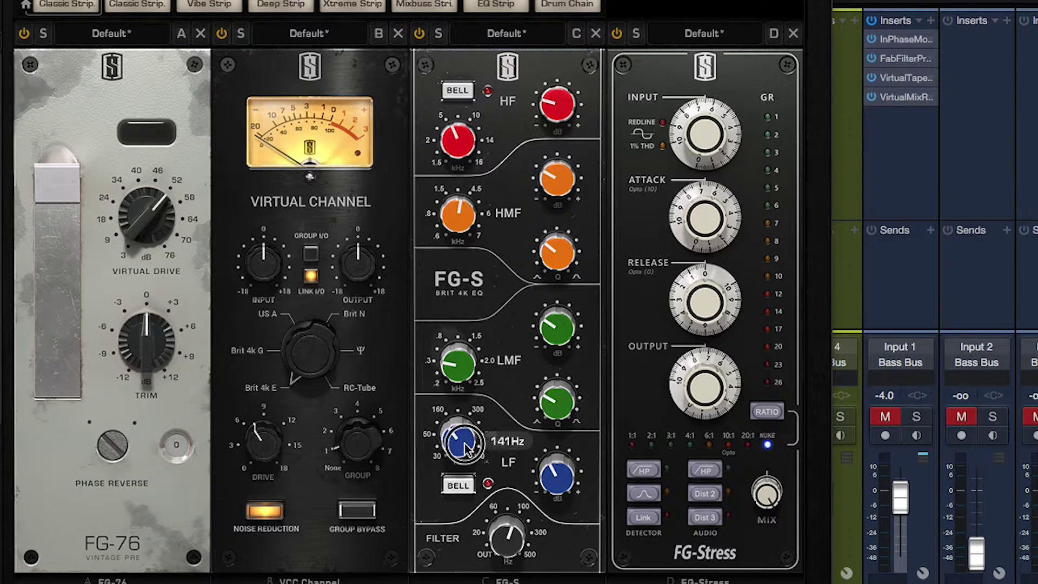
{"action": "left_click", "coordinate": [458, 483]}
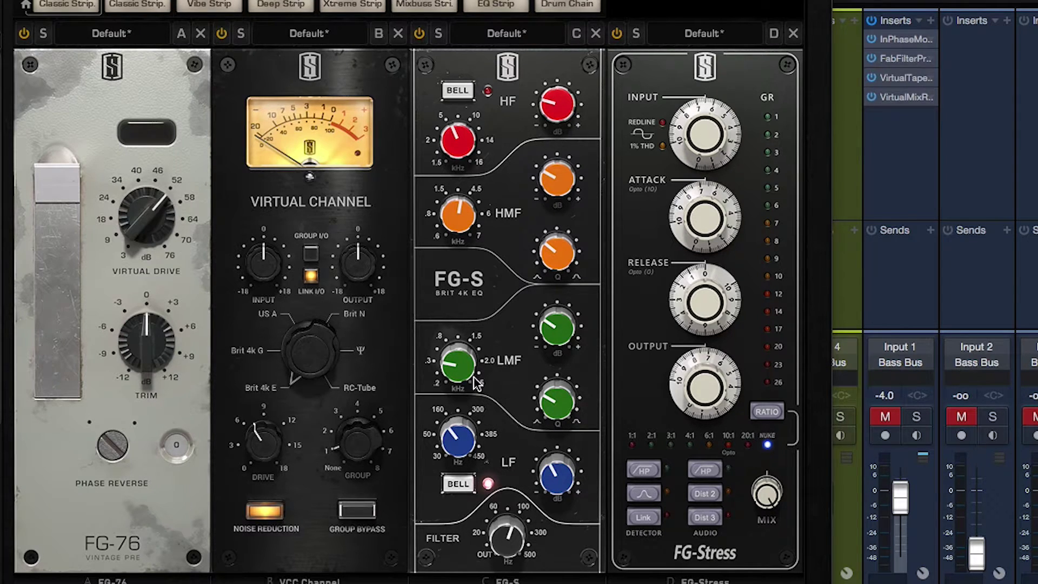
{"action": "mouse_move", "coordinate": [459, 374]}
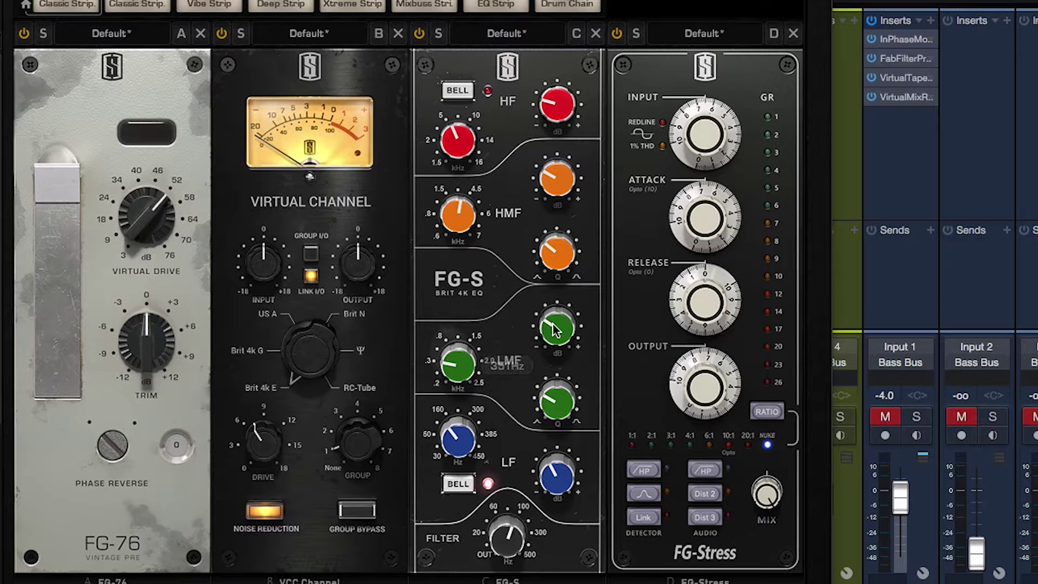
{"action": "mouse_move", "coordinate": [555, 330]}
{"action": "mouse_move", "coordinate": [556, 330]}
{"action": "left_mouse_down"}
{"action": "mouse_move", "coordinate": [575, 246]}
{"action": "mouse_move", "coordinate": [557, 341]}
{"action": "left_mouse_up"}
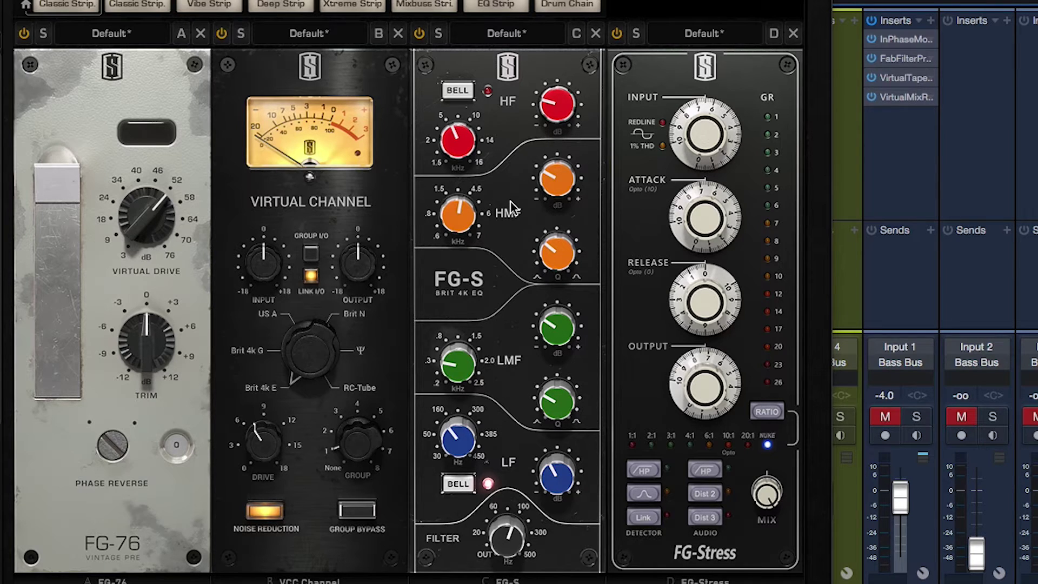
- Retune the FG-S high-mid frequency, boost its gain, then pull the gain back down
{"action": "left_click_drag", "start_coordinate": [460, 217], "coordinate": [465, 221]}
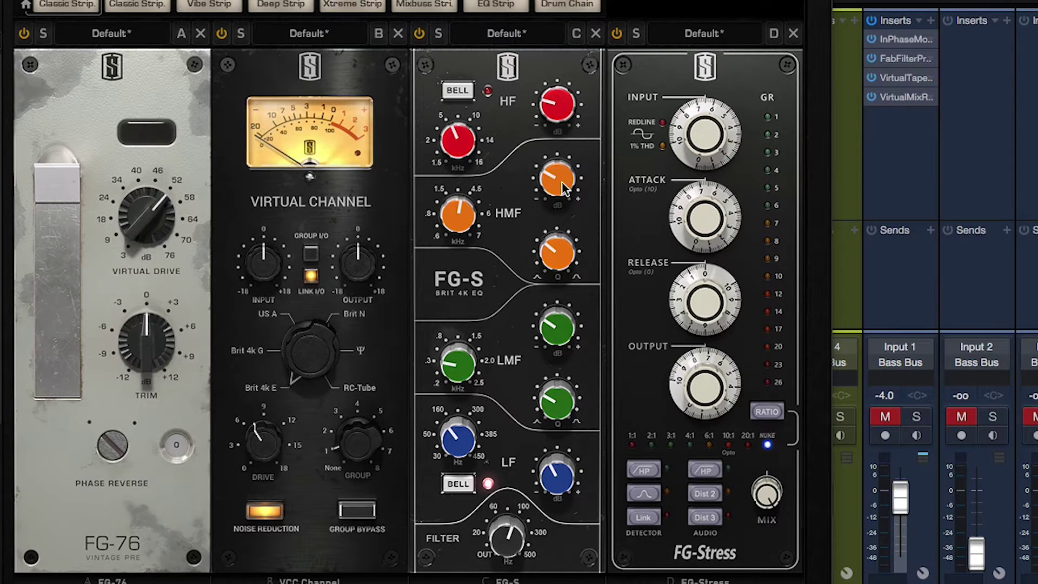
{"action": "left_click_drag", "start_coordinate": [563, 189], "coordinate": [563, 173]}
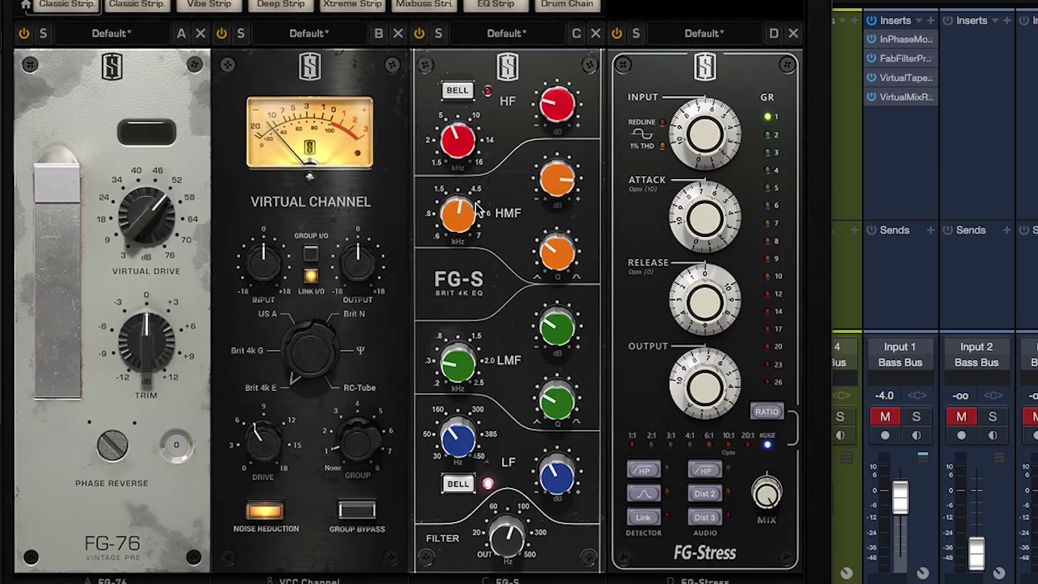
{"action": "mouse_move", "coordinate": [475, 212]}
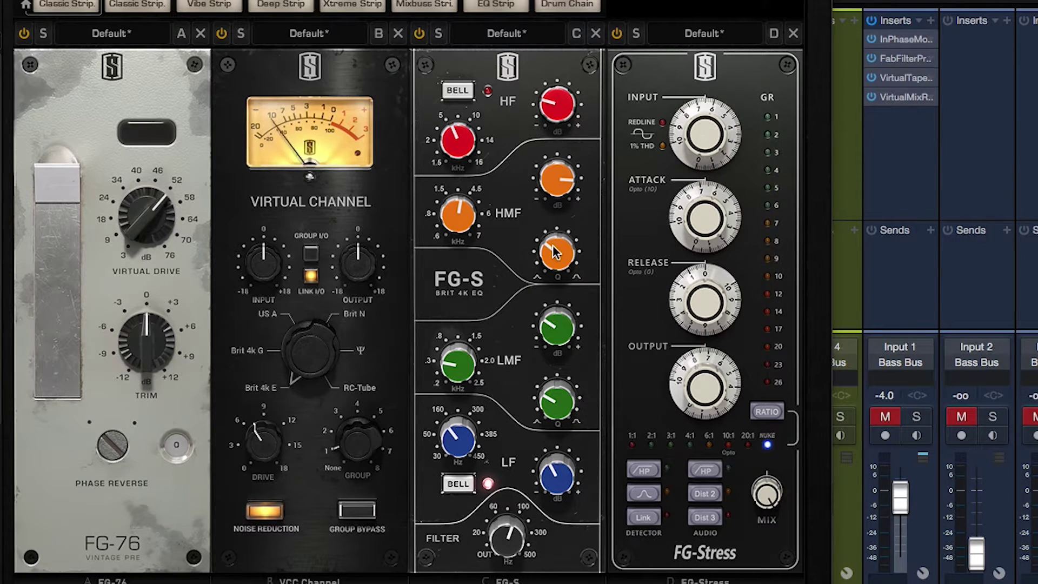
{"action": "mouse_move", "coordinate": [558, 244]}
{"action": "left_click_drag", "start_coordinate": [554, 188], "coordinate": [506, 258]}
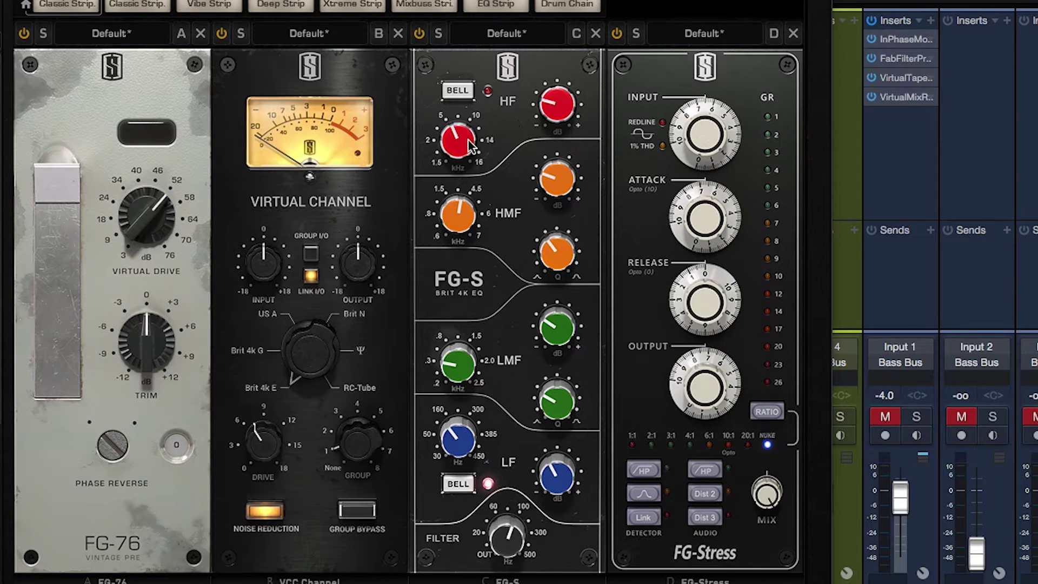
- Audition the FG-S high band at about +7 dB and -5 dB, leaving it near -0.4 dB
{"action": "mouse_move", "coordinate": [464, 148]}
{"action": "mouse_move", "coordinate": [558, 111]}
{"action": "mouse_move", "coordinate": [558, 108]}
{"action": "left_mouse_down"}
{"action": "mouse_move", "coordinate": [576, 21]}
{"action": "mouse_move", "coordinate": [588, 70]}
{"action": "mouse_move", "coordinate": [567, 109]}
{"action": "left_mouse_up"}
{"action": "left_click_drag", "start_coordinate": [566, 110], "coordinate": [559, 129]}
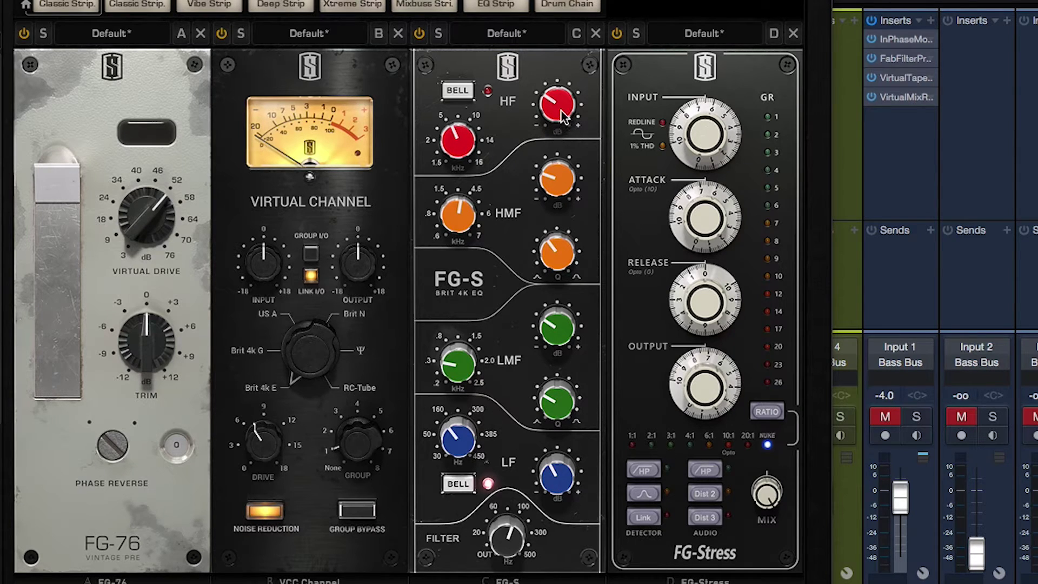
{"action": "mouse_move", "coordinate": [561, 113]}
{"action": "left_click_drag", "start_coordinate": [560, 114], "coordinate": [572, 35]}
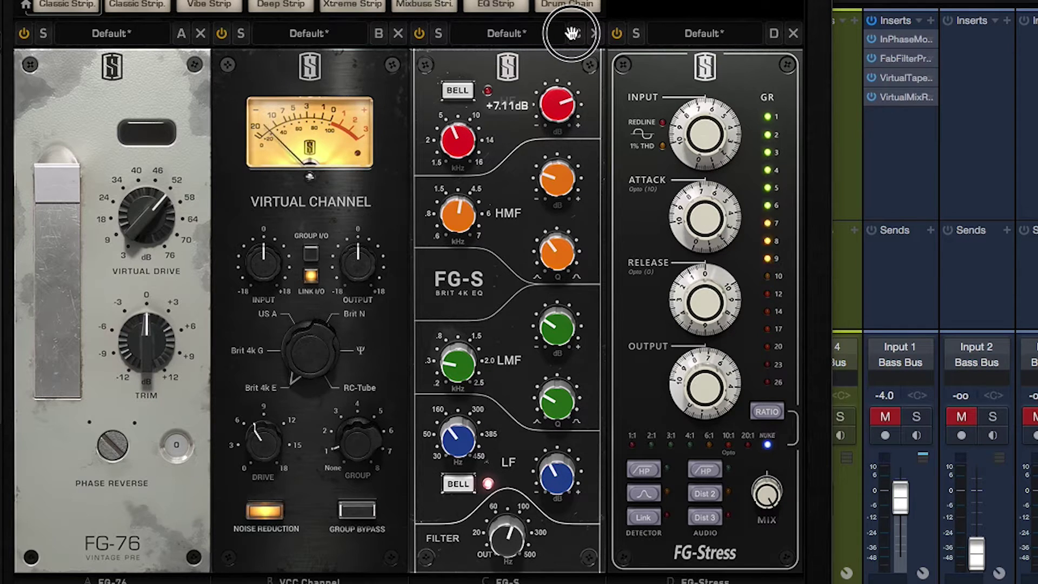
{"action": "left_click_drag", "start_coordinate": [572, 34], "coordinate": [558, 112]}
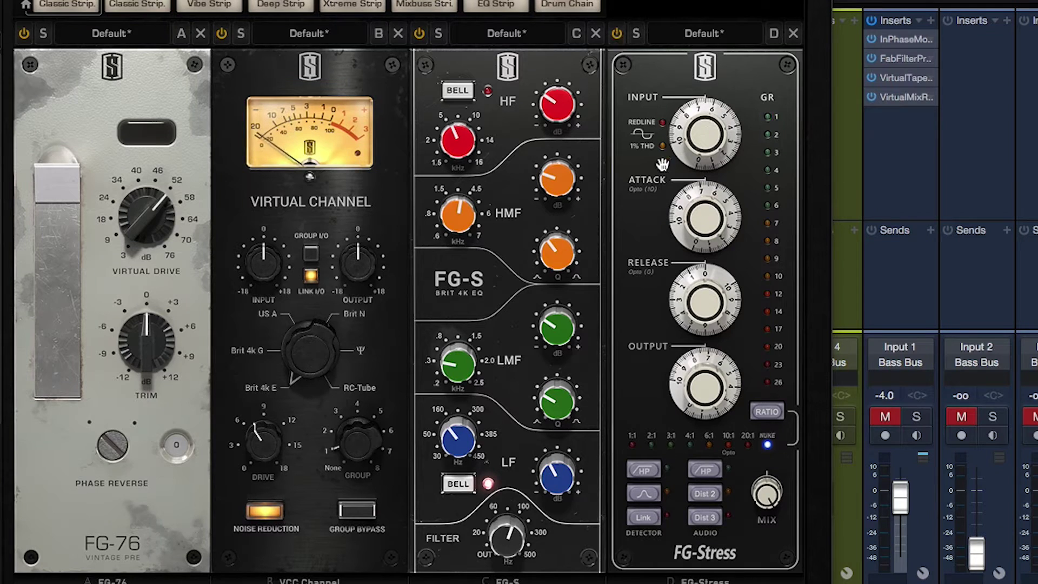
- Try FG-Stress attack values between about 3.3 and 3.9, settling on about 3.8
{"action": "left_click_drag", "start_coordinate": [707, 195], "coordinate": [688, 233]}
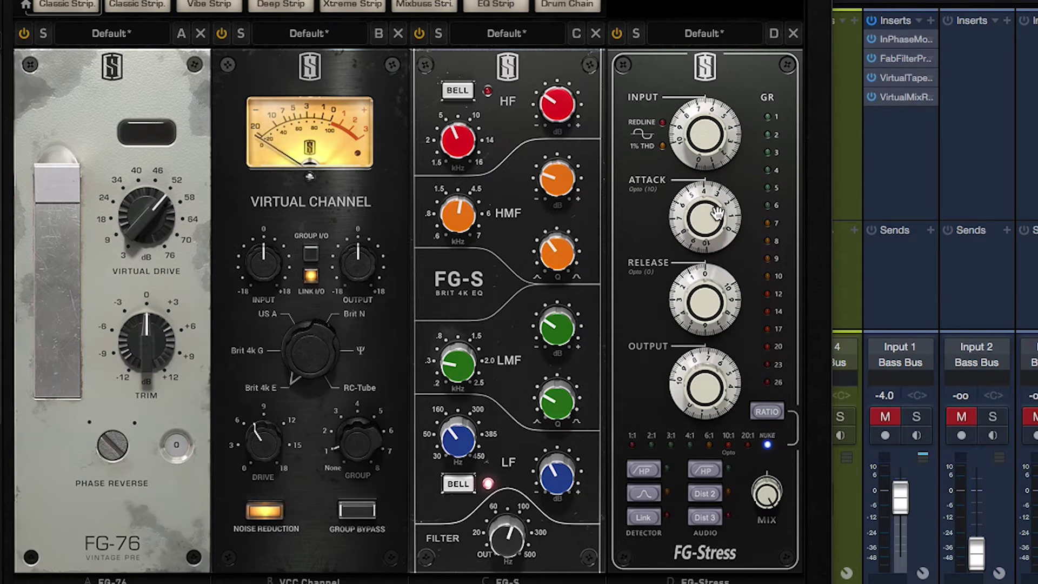
{"action": "left_click", "coordinate": [704, 226]}
{"action": "left_click_drag", "start_coordinate": [705, 226], "coordinate": [708, 179]}
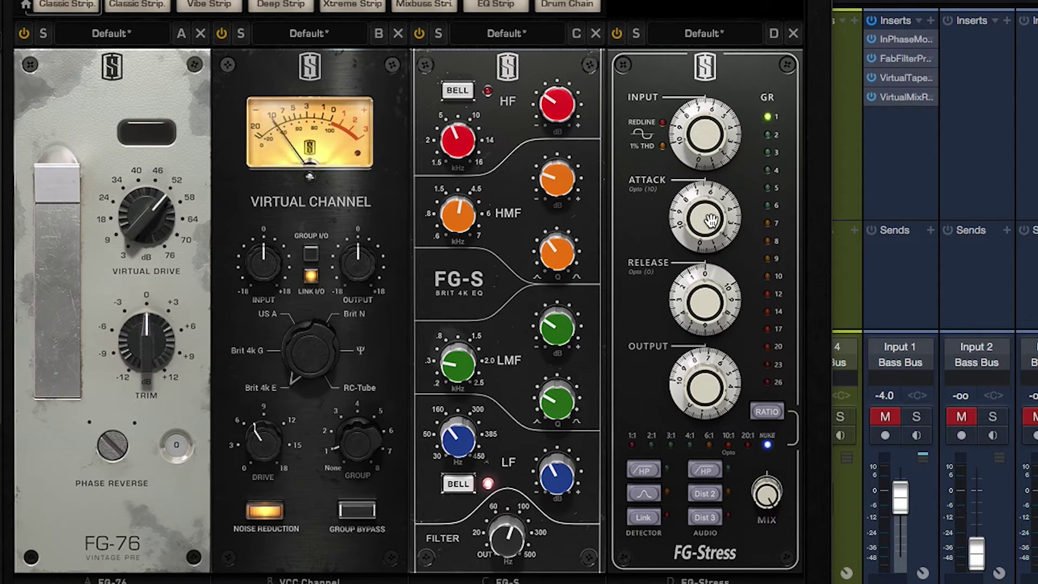
{"action": "left_click_drag", "start_coordinate": [711, 219], "coordinate": [686, 274]}
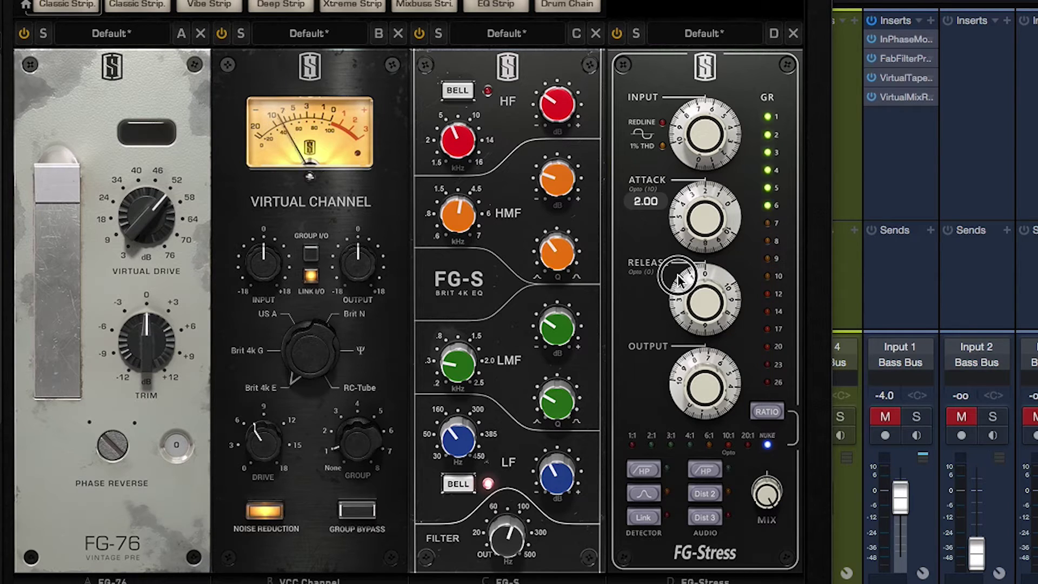
{"action": "left_click_drag", "start_coordinate": [679, 280], "coordinate": [673, 189]}
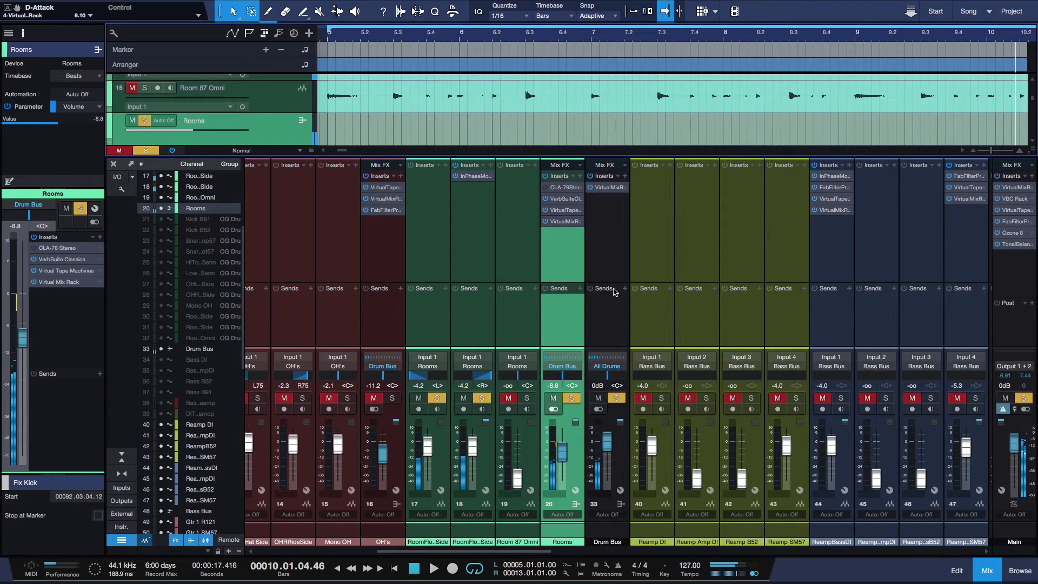
- Disable the CLA-76 insert on Rooms and pull the Rooms fader down to -oo
{"action": "left_click", "coordinate": [581, 189]}
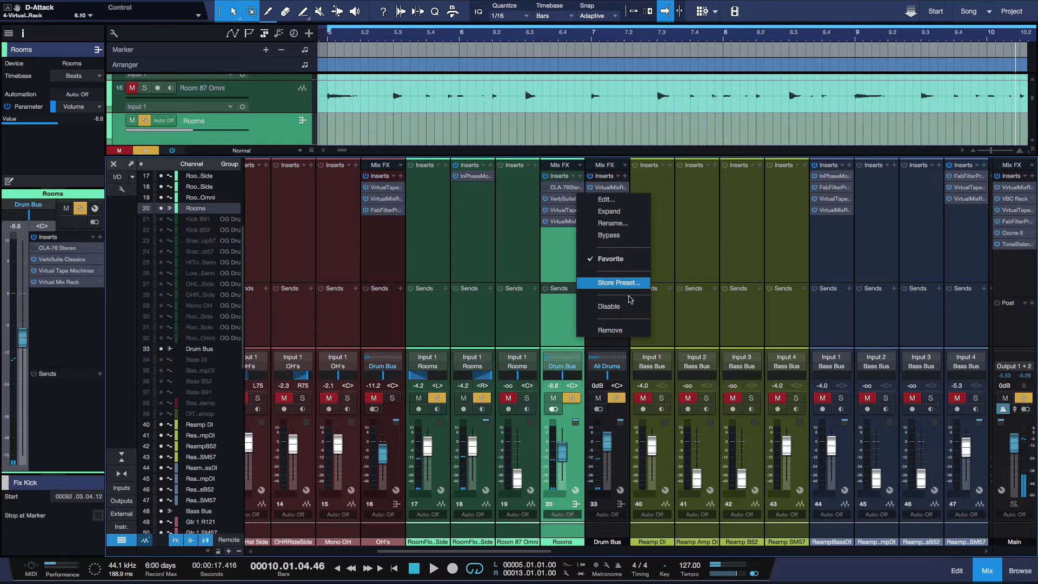
{"action": "left_click", "coordinate": [622, 303]}
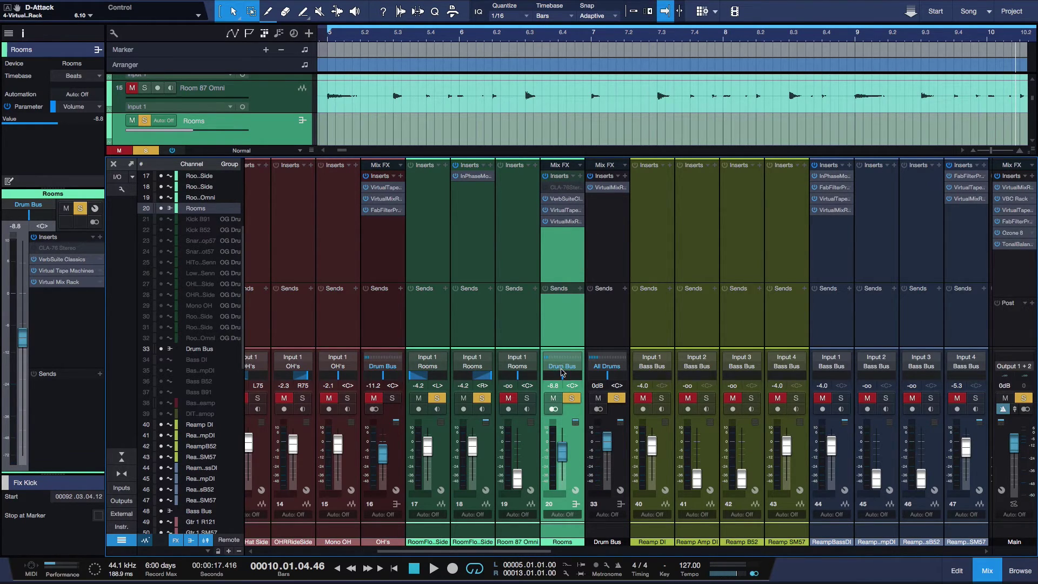
{"action": "left_click_drag", "start_coordinate": [565, 457], "coordinate": [564, 482]}
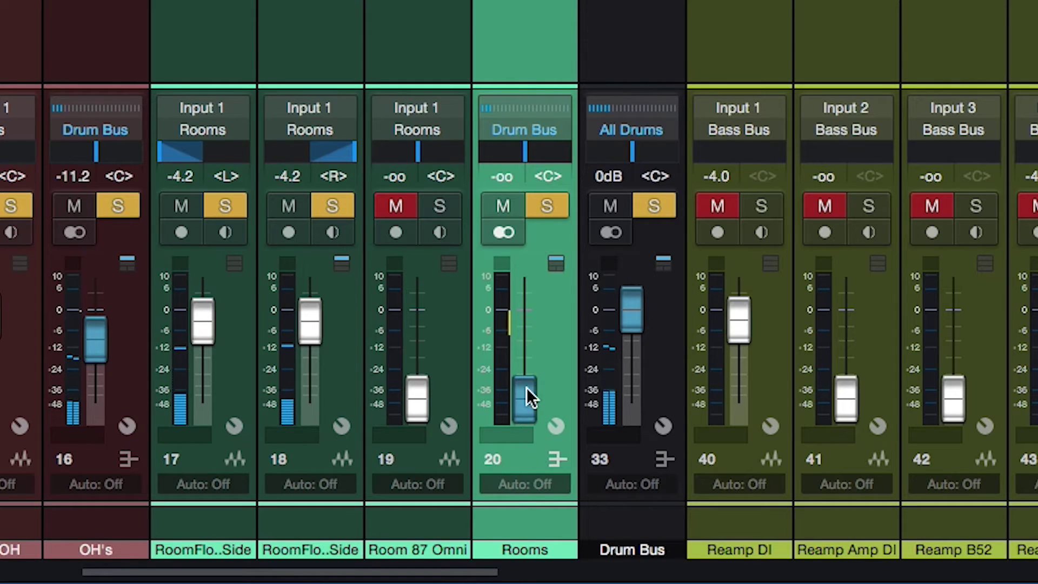
- Raise the Rooms fader from -oo and compare it soloed against the full mix
{"action": "left_click_drag", "start_coordinate": [531, 390], "coordinate": [520, 317]}
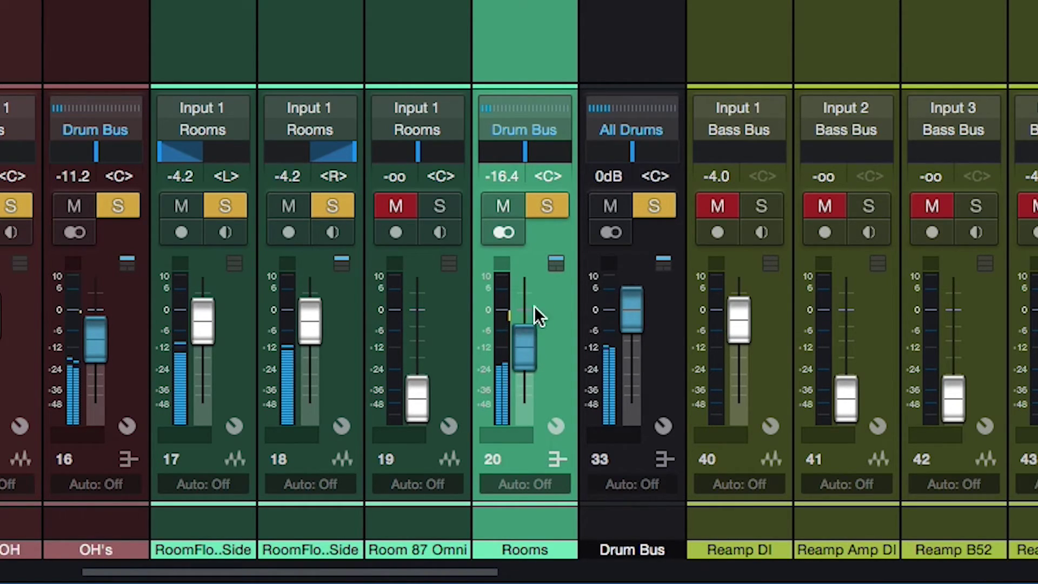
{"action": "left_click", "coordinate": [550, 208]}
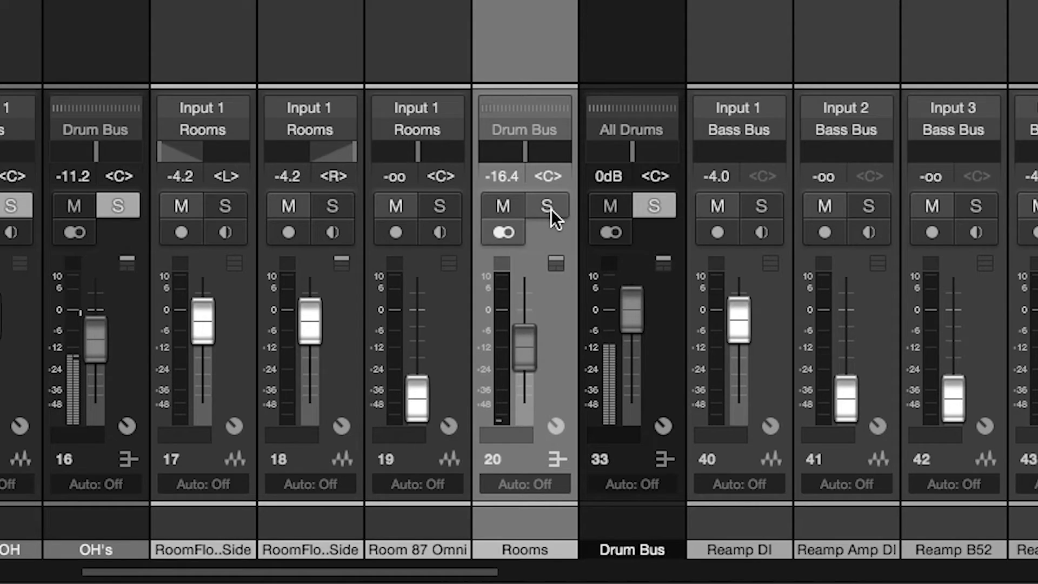
{"action": "left_click", "coordinate": [550, 209]}
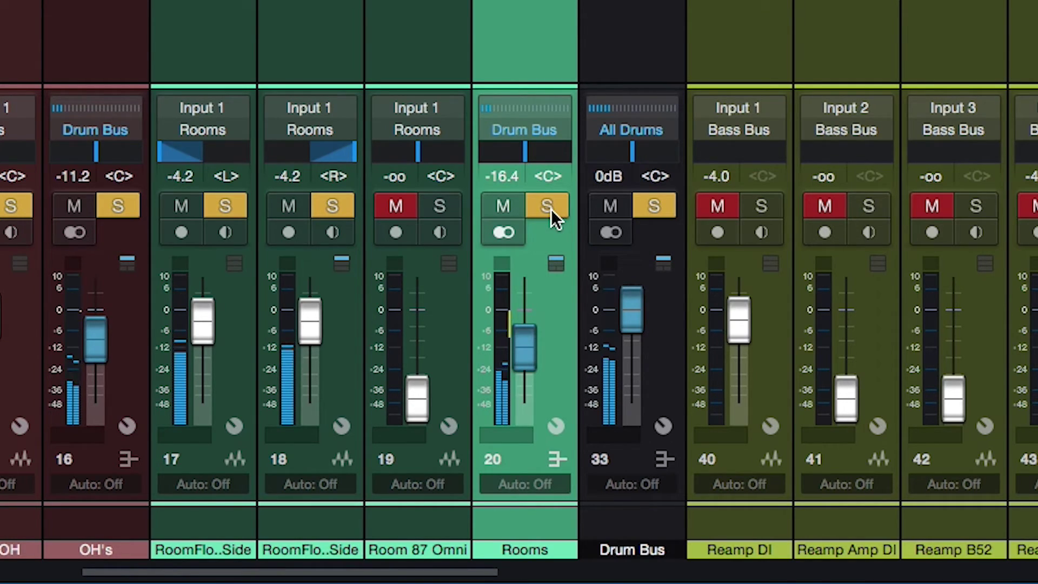
{"action": "left_click", "coordinate": [550, 209]}
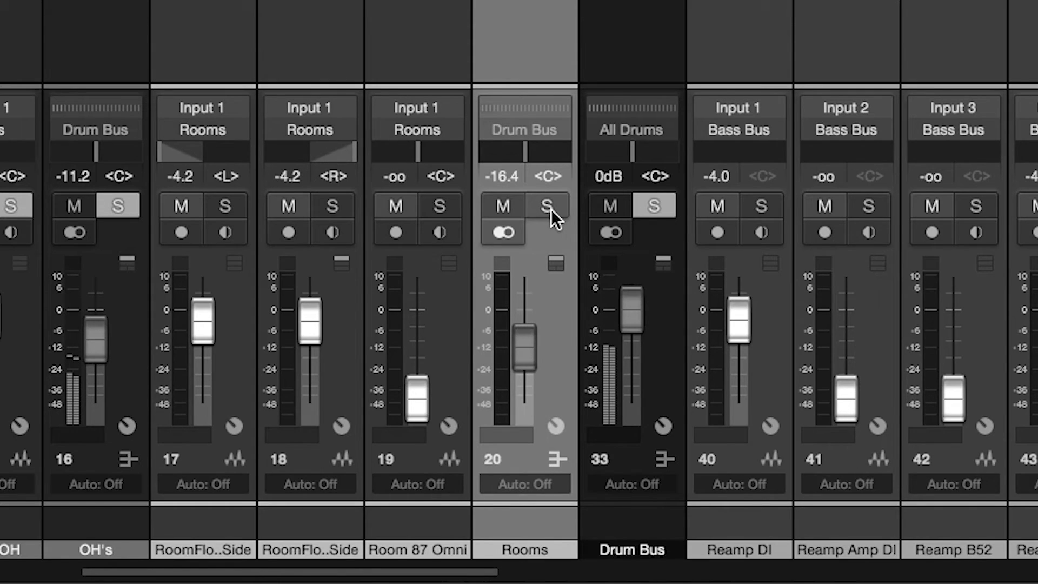
{"action": "left_click", "coordinate": [550, 209]}
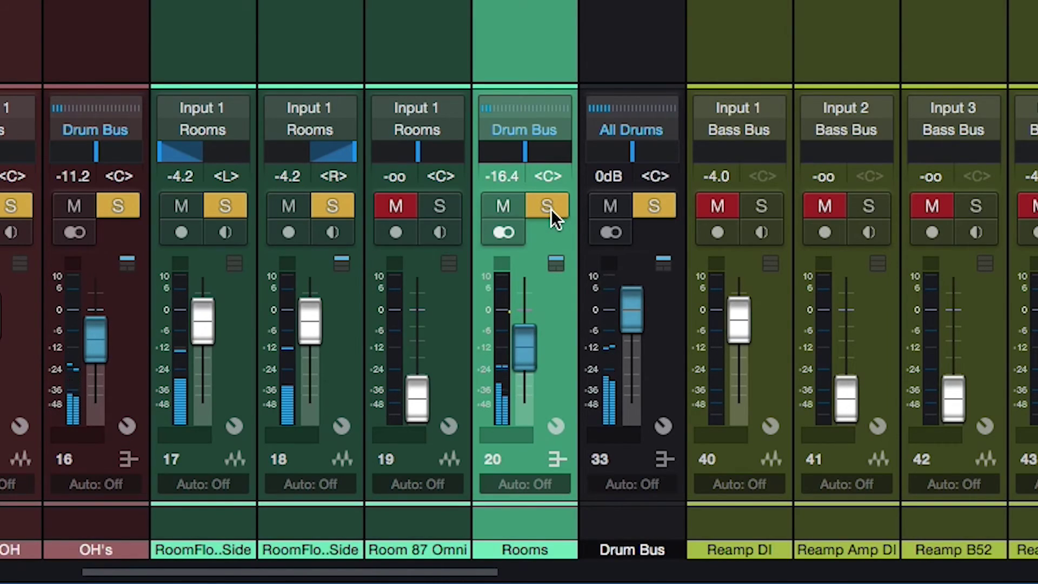
- Fine-tune the Rooms fader to -18.9 dB and recheck the blend, leaving Rooms soloed
{"action": "left_click_drag", "start_coordinate": [524, 362], "coordinate": [523, 369]}
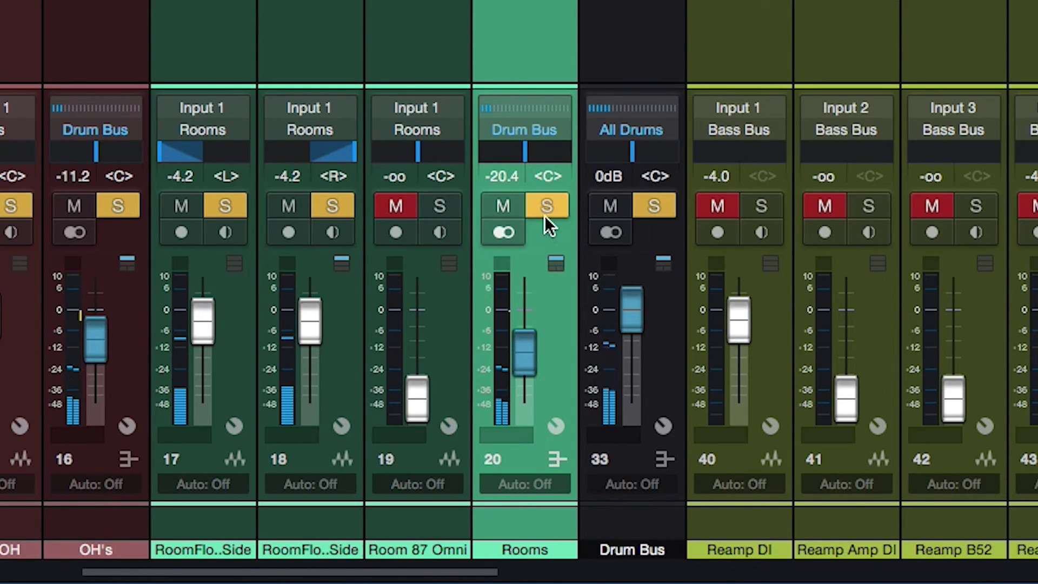
{"action": "left_click_drag", "start_coordinate": [529, 346], "coordinate": [524, 375]}
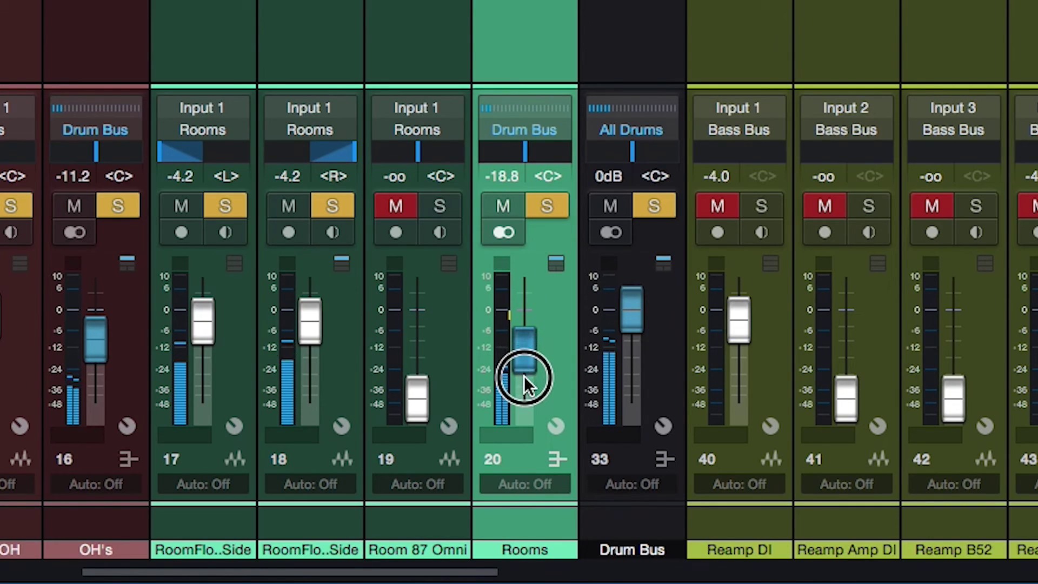
{"action": "left_click", "coordinate": [548, 209]}
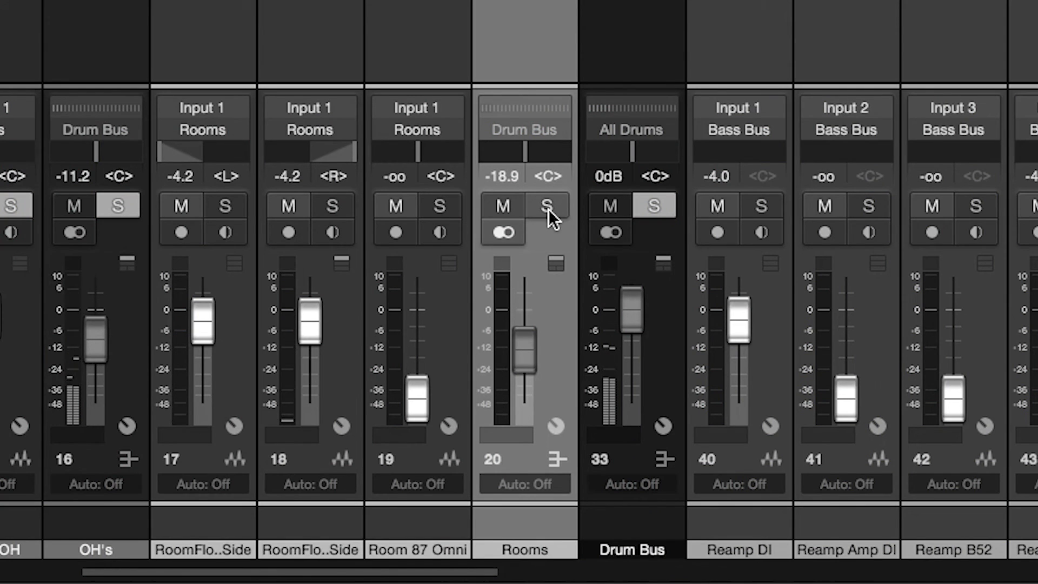
{"action": "left_click", "coordinate": [548, 209]}
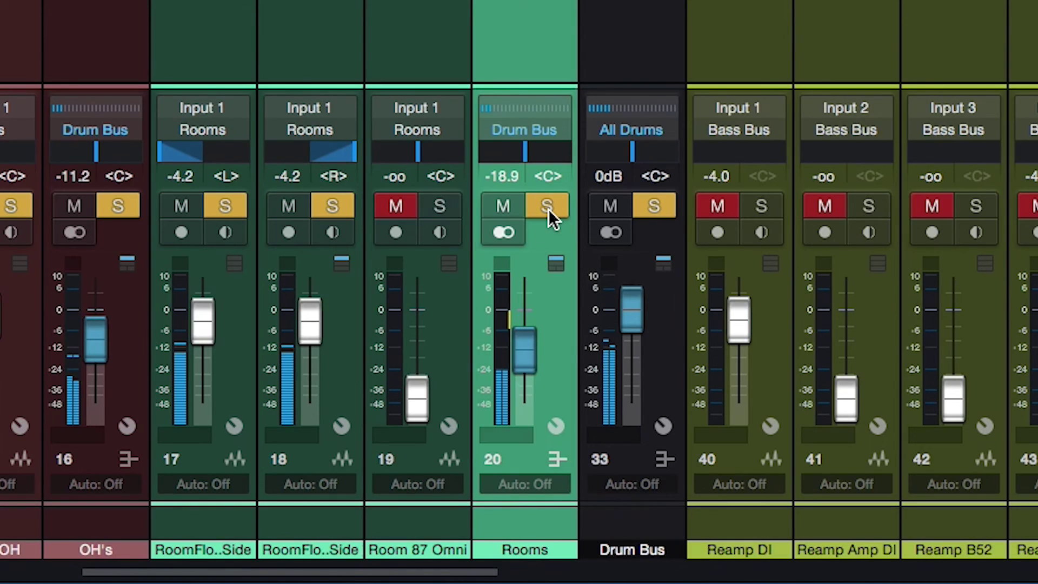